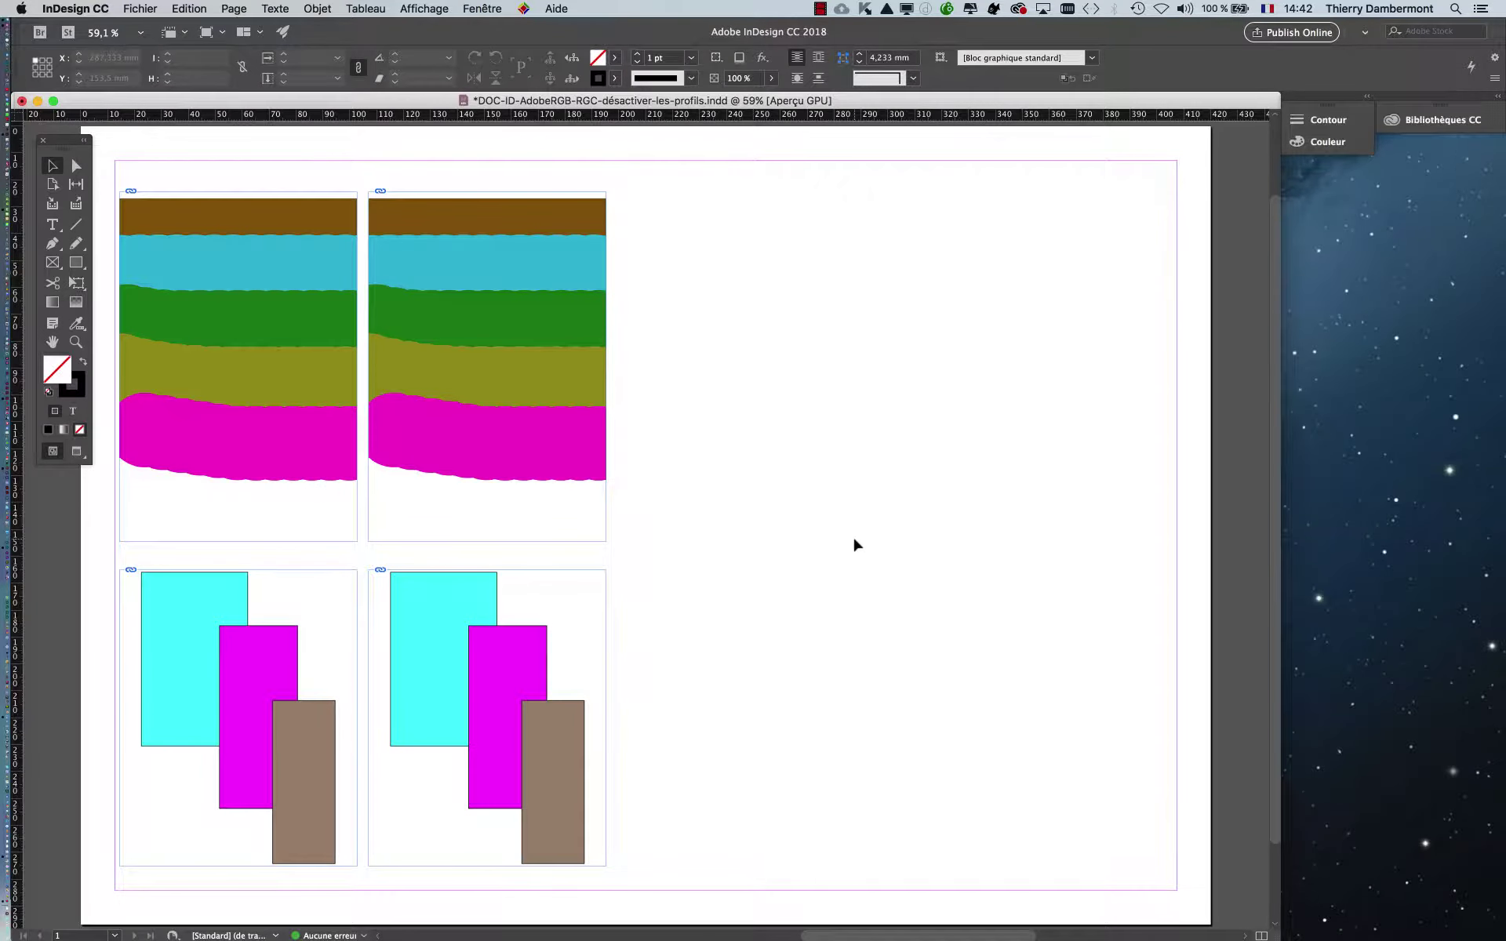
Open the Couleurs colour settings dialog from the Edition menu
scroll(853, 539, down, 1)
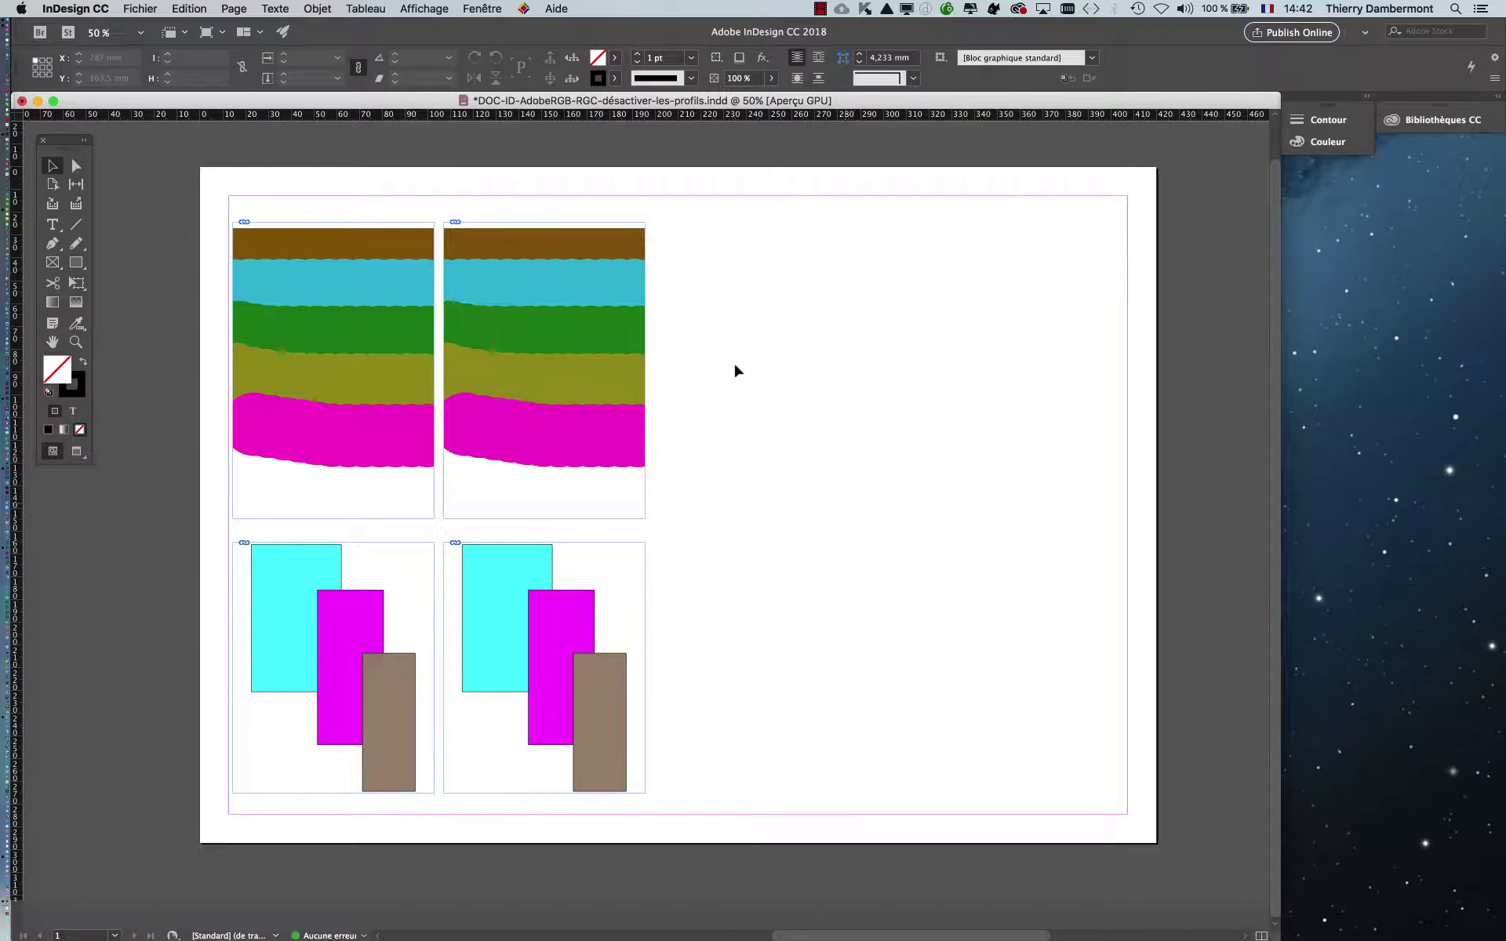
click(189, 9)
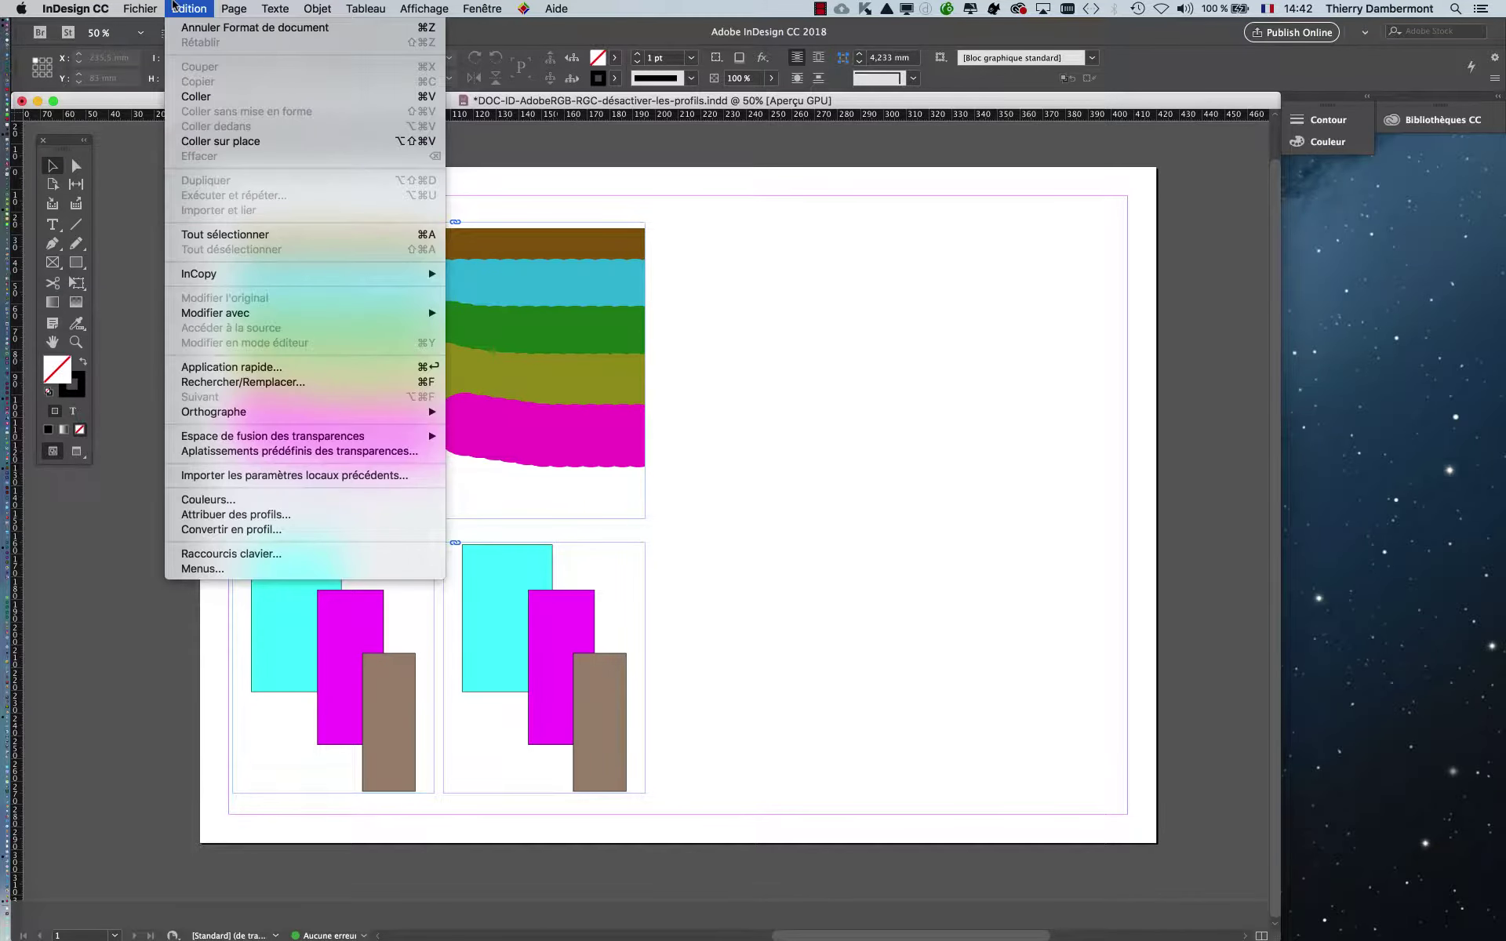
click(270, 503)
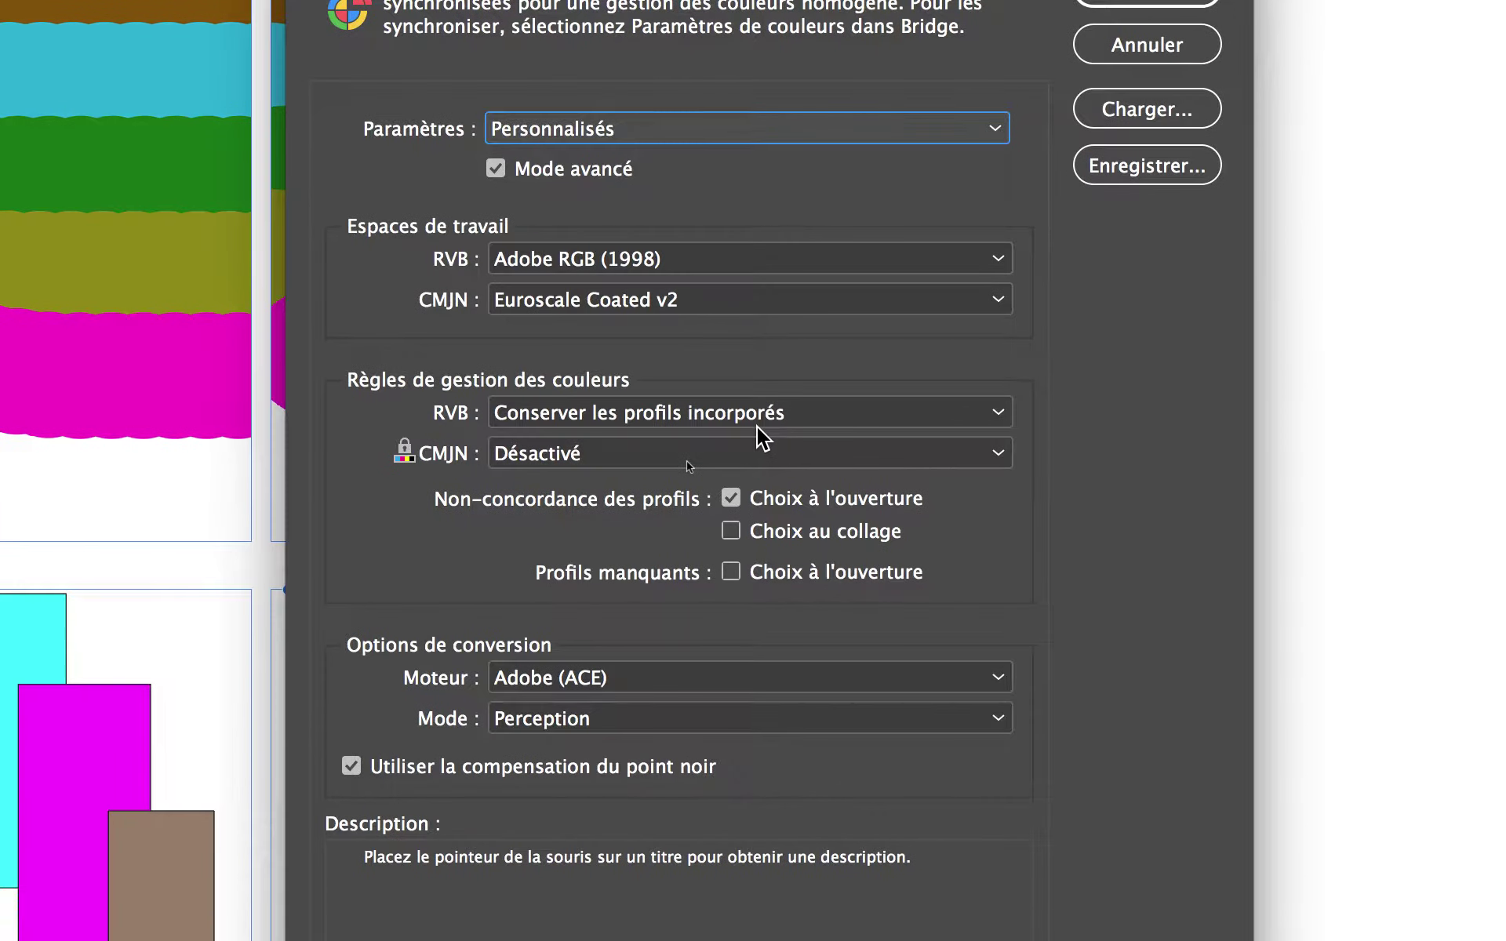
key(alt)
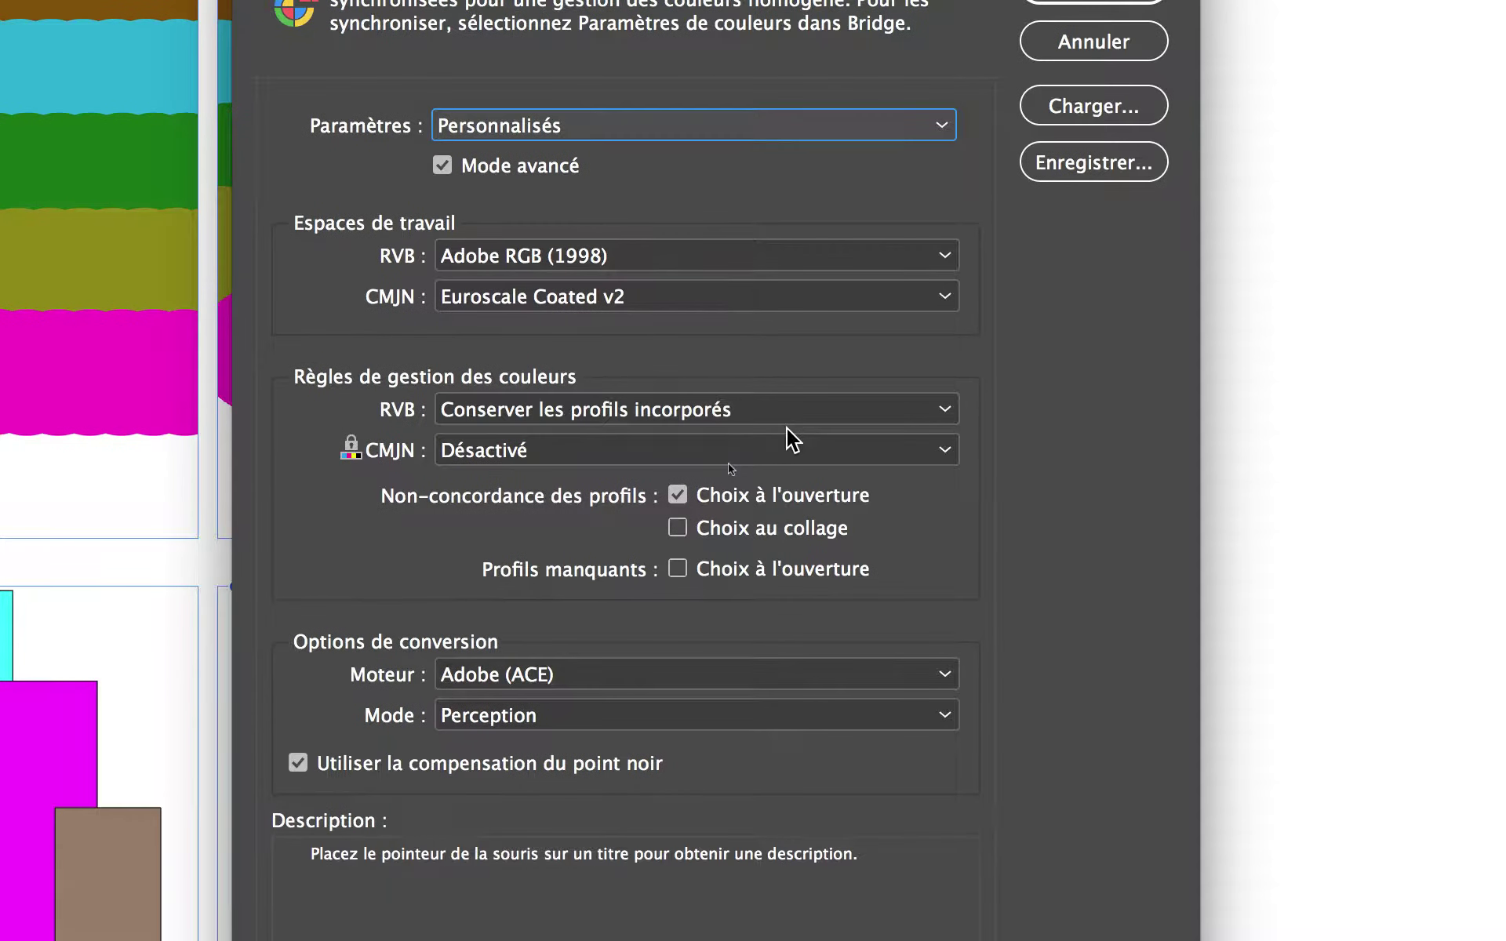
Keep the RGB policy at 'Conserver les profils incorporés'
click(801, 424)
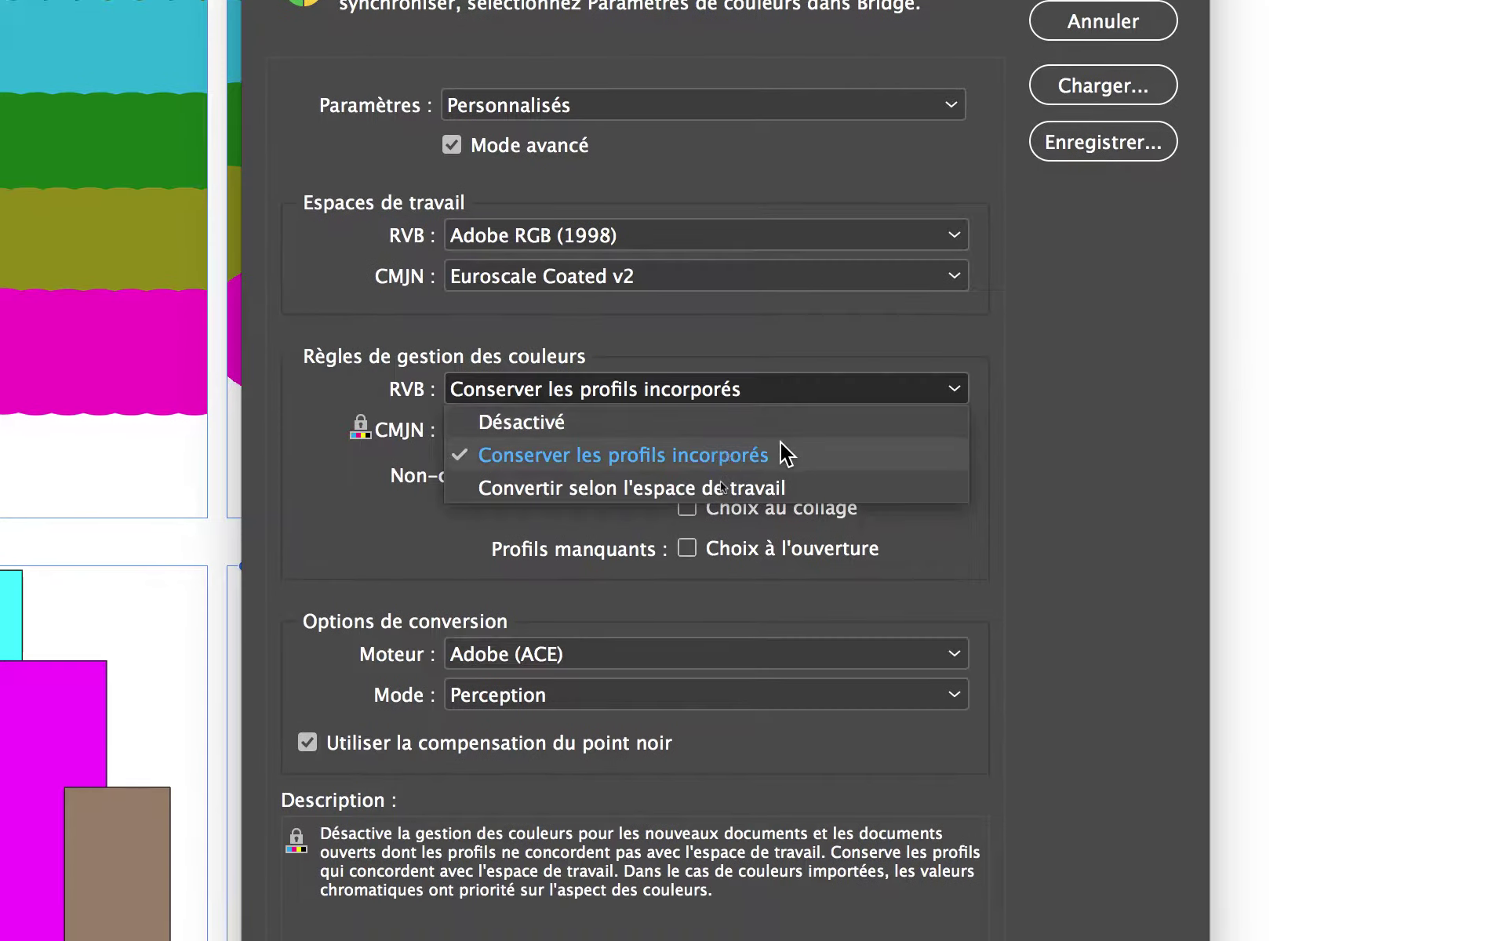
click(784, 430)
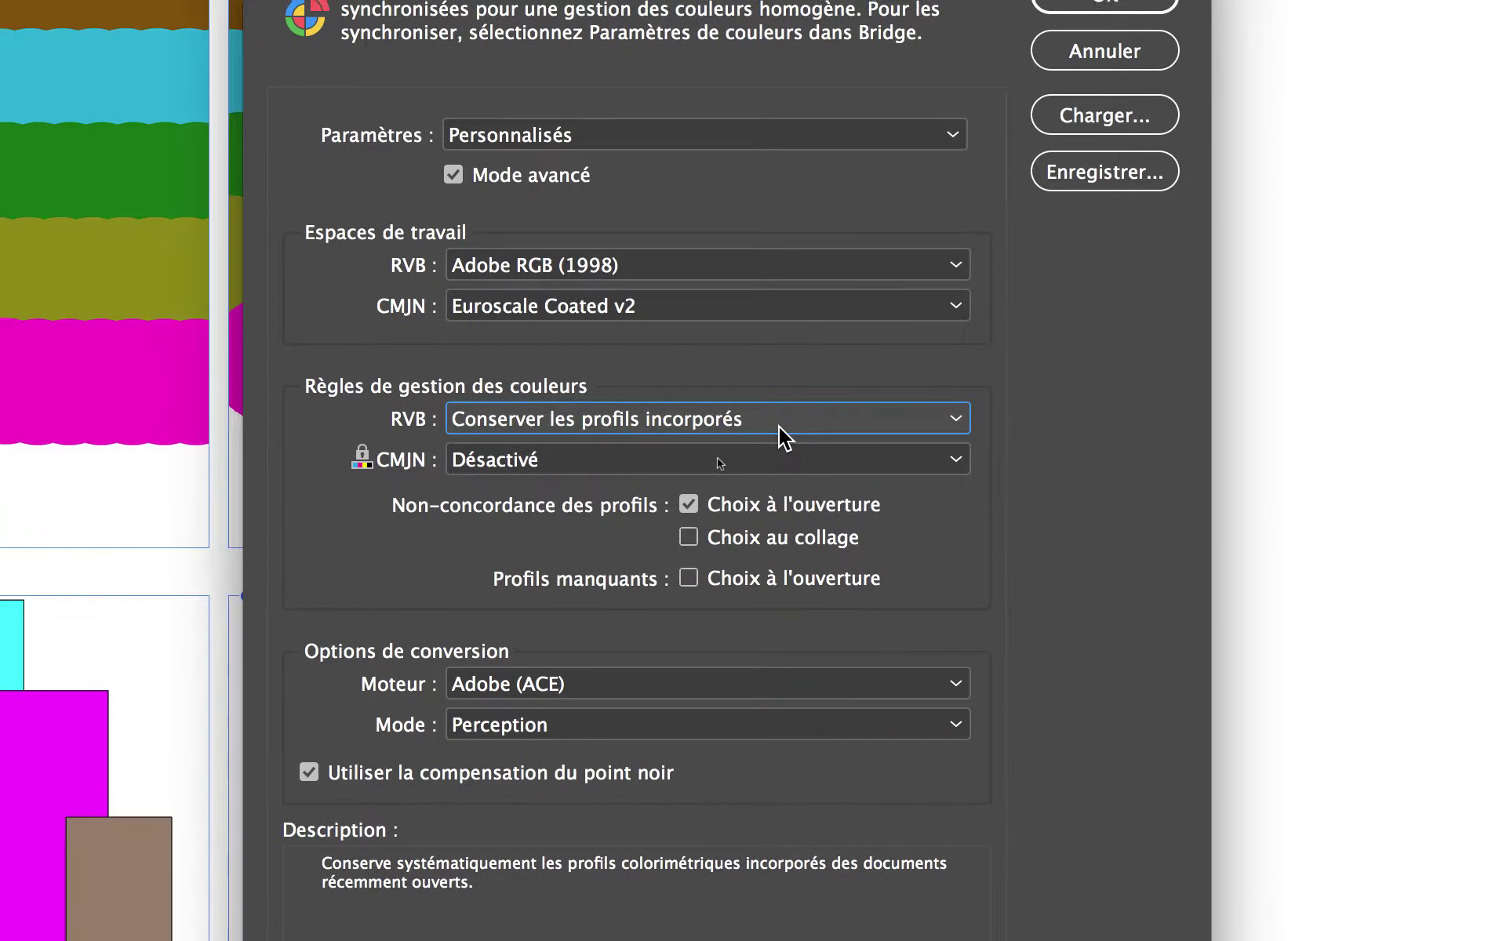
click(786, 427)
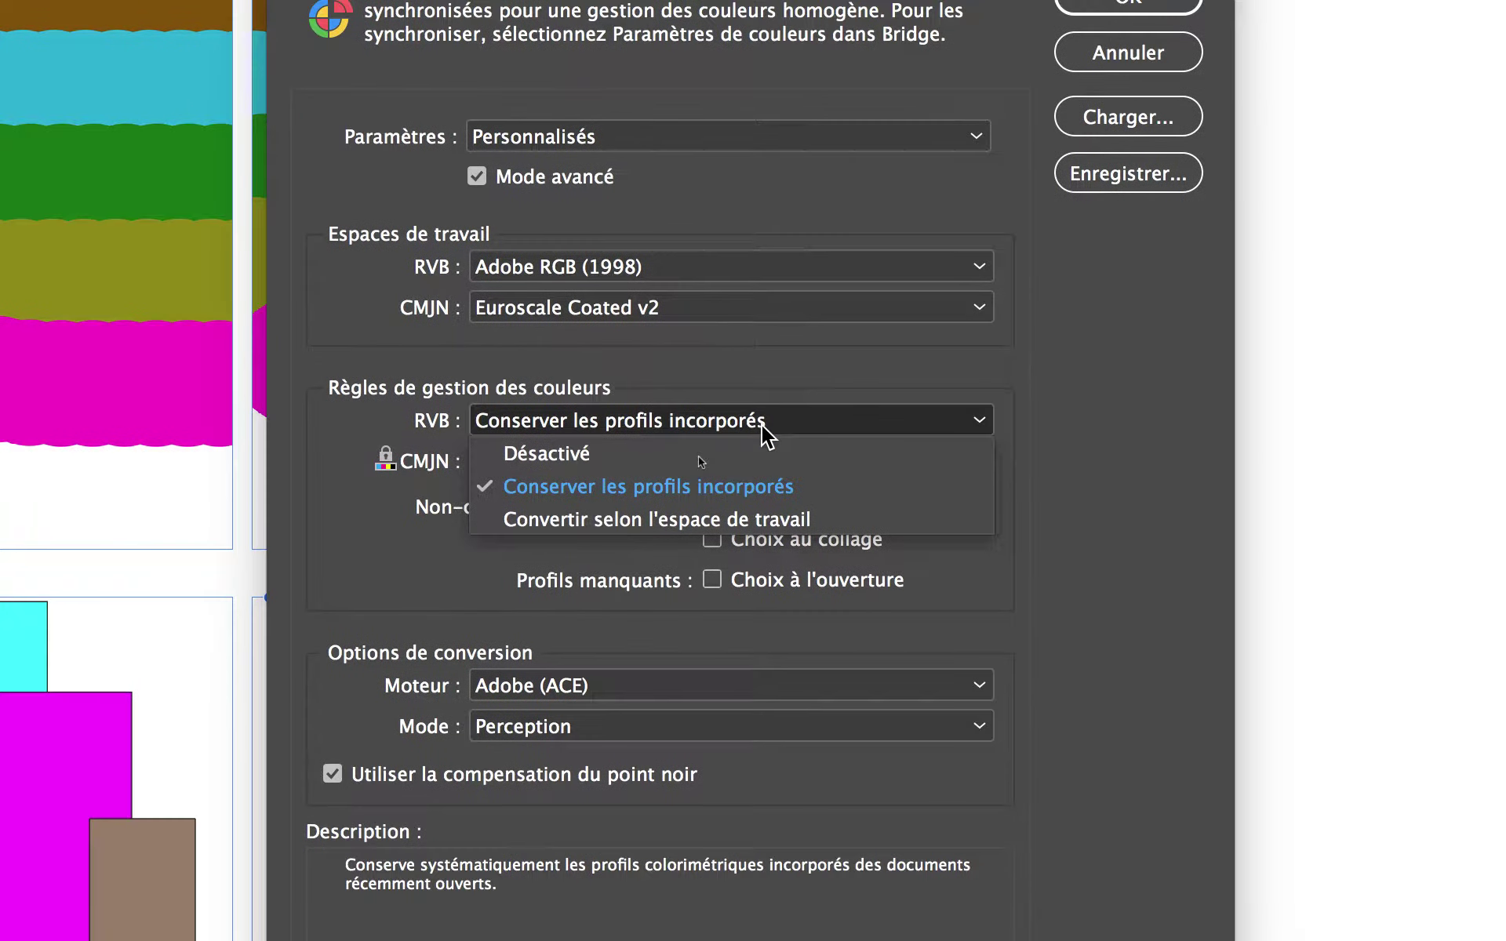
click(820, 414)
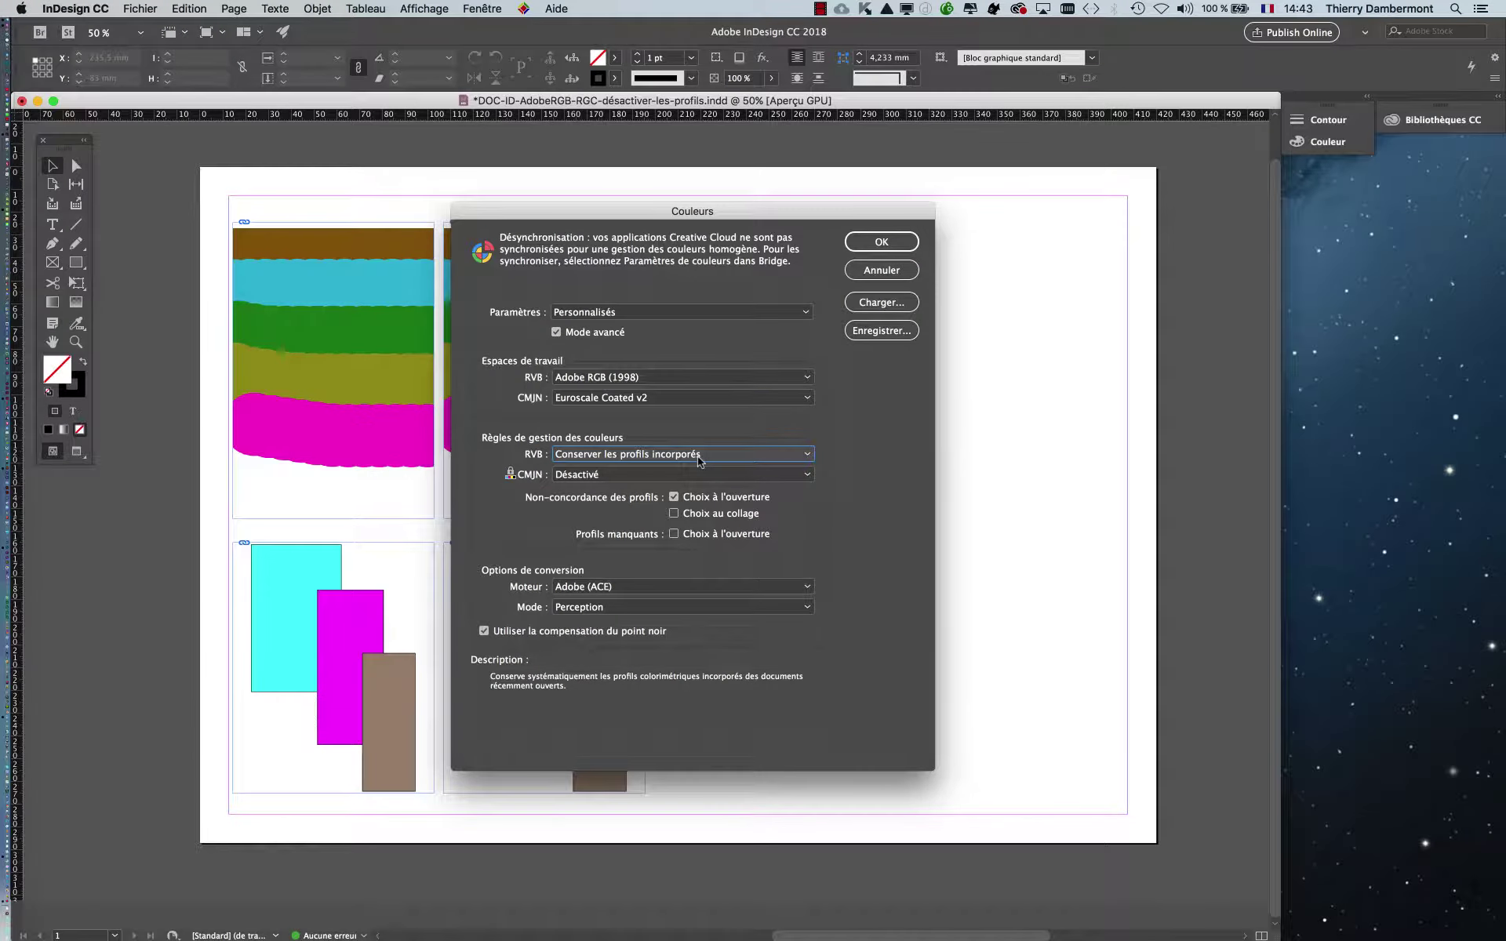
Confirm the colour settings and place both CMYK PSD images at the page's upper right
click(882, 241)
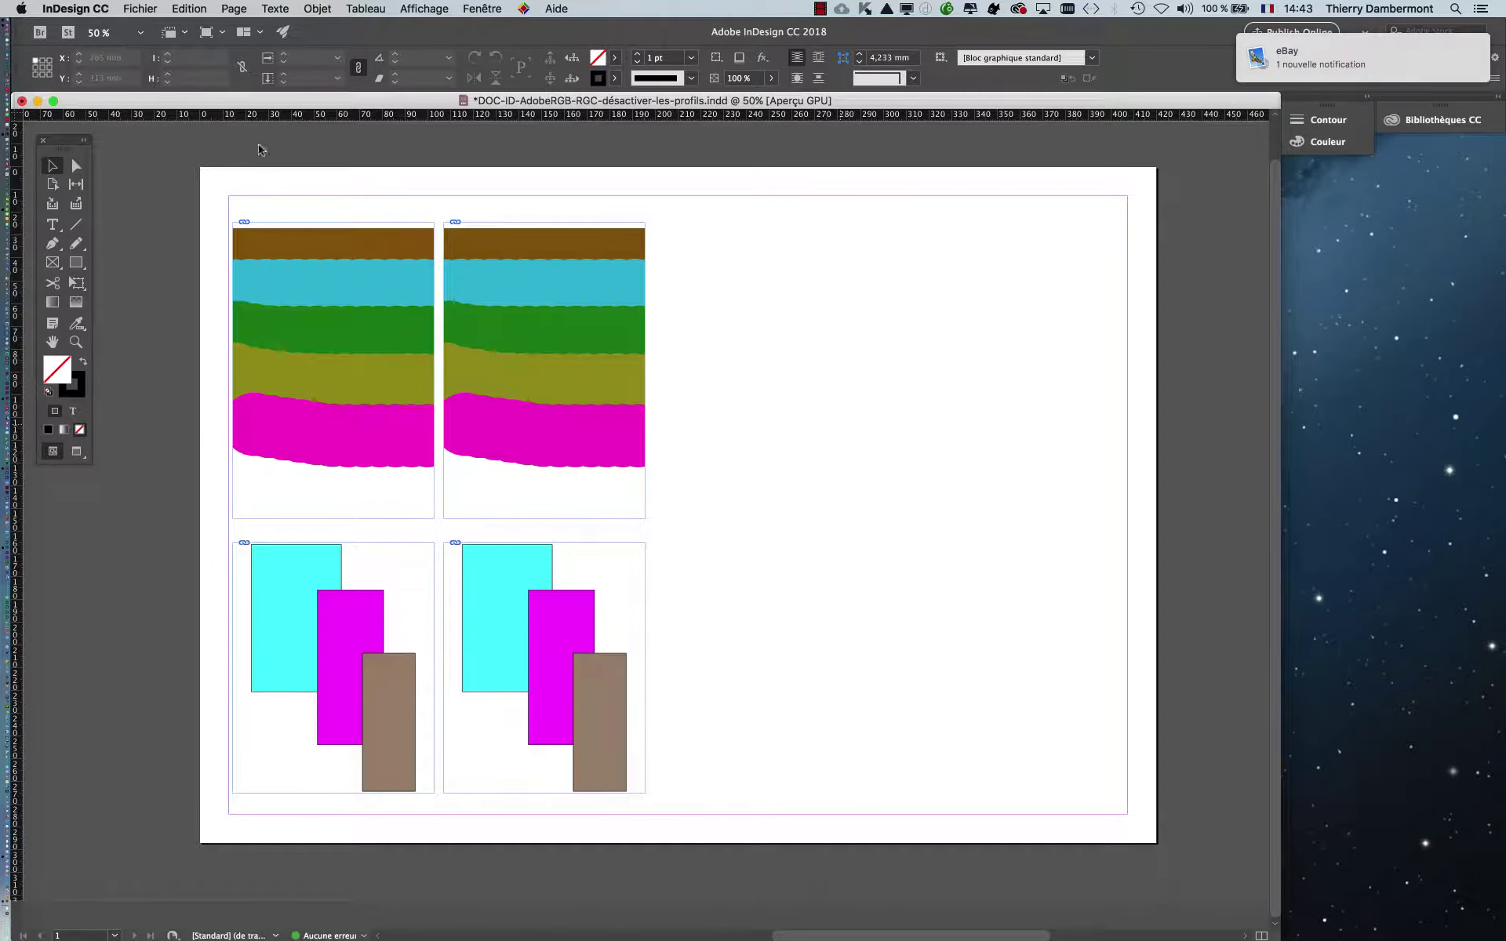
click(140, 9)
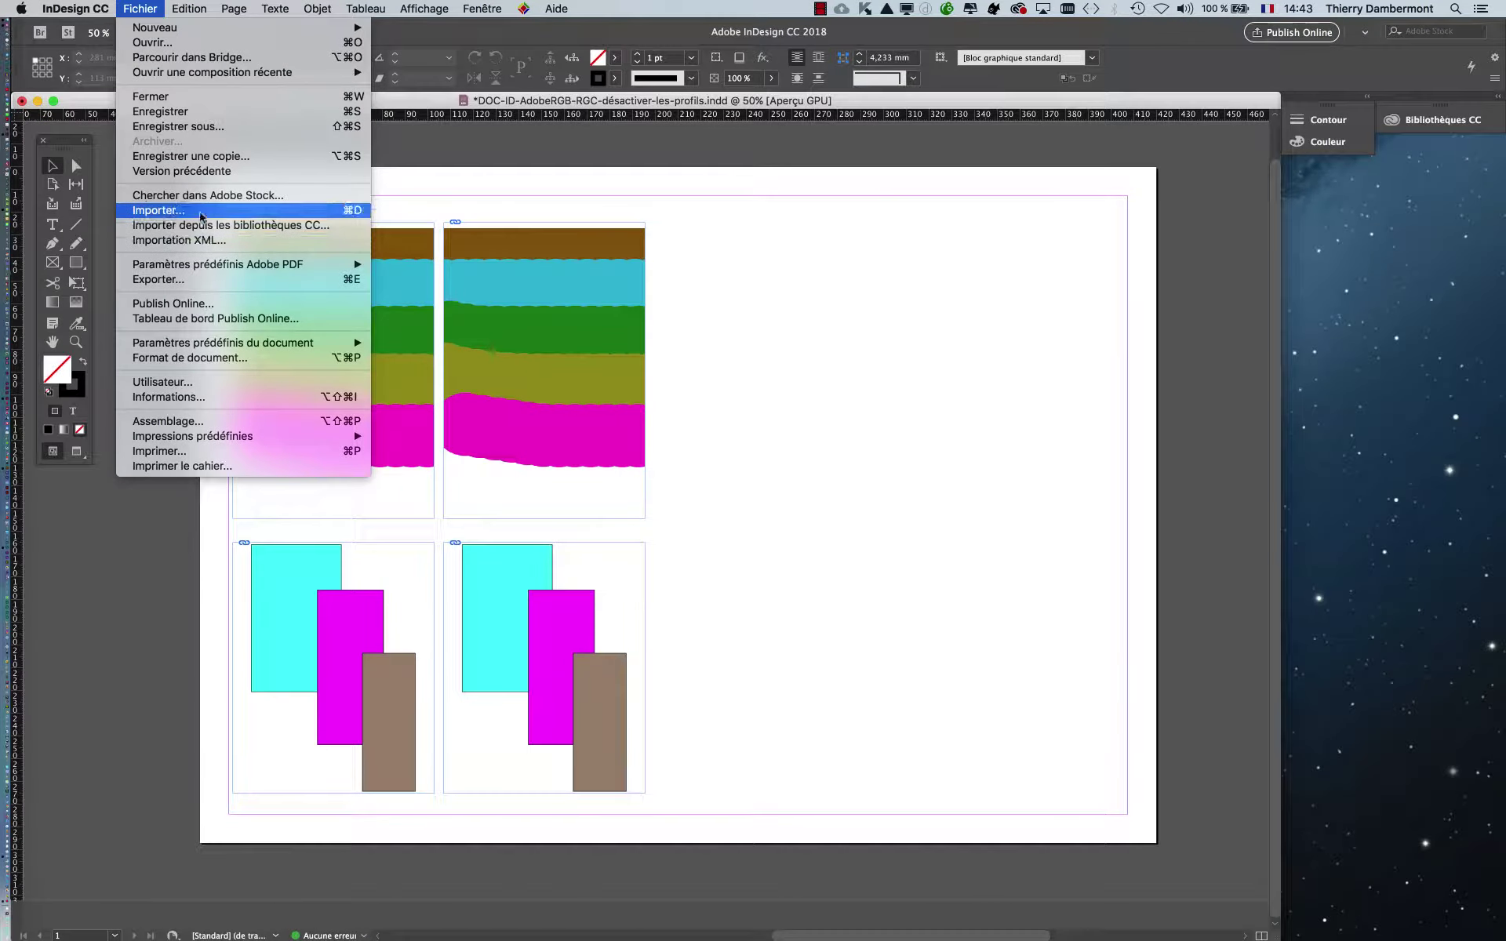
click(159, 210)
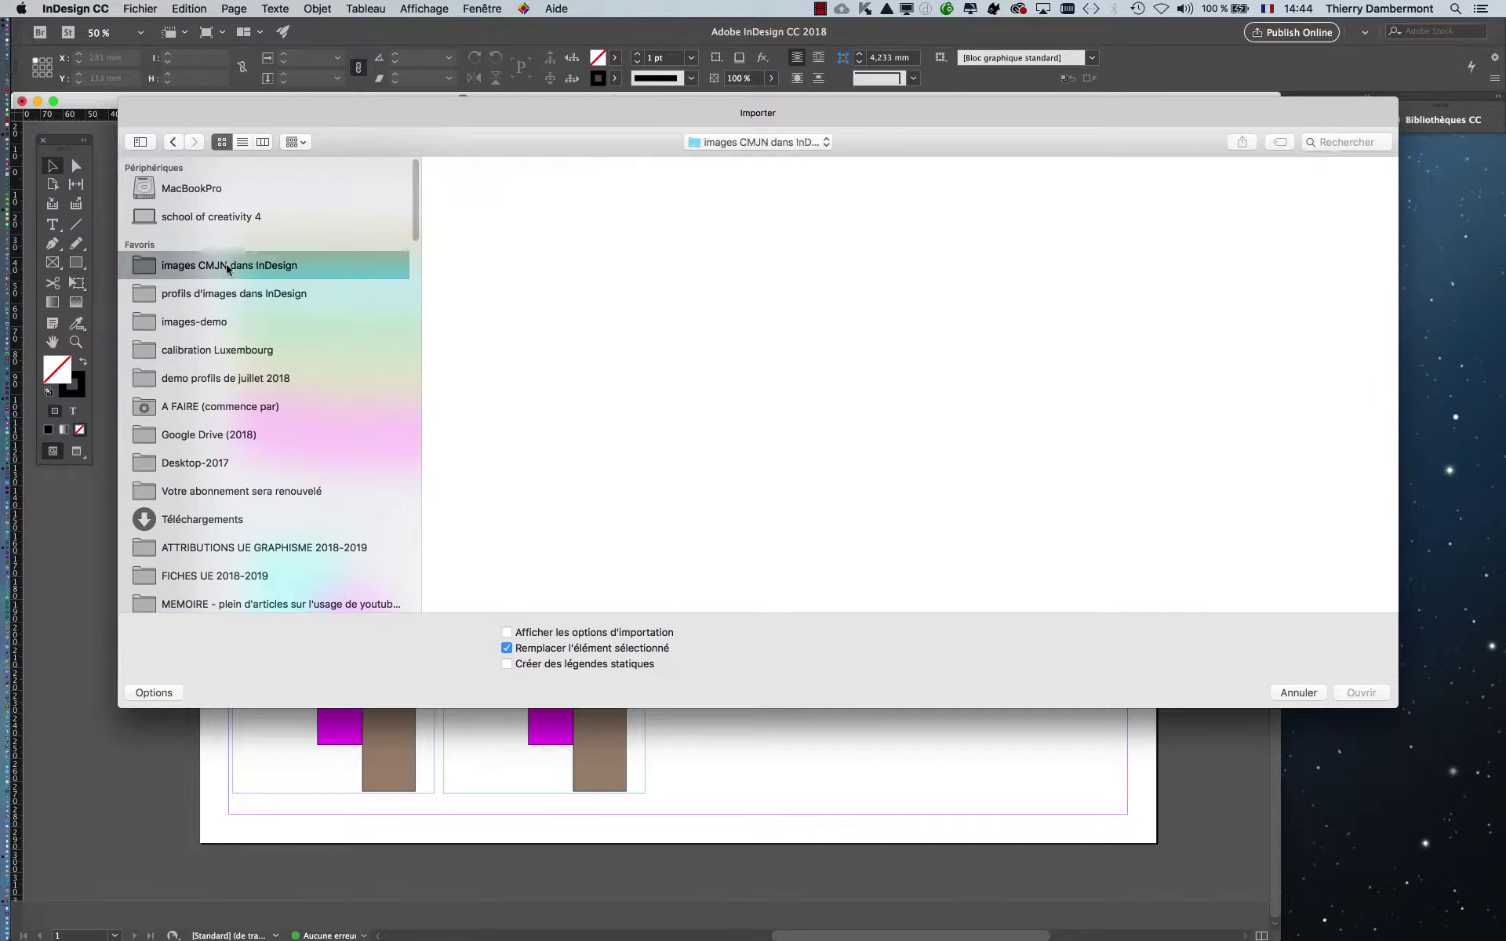
drag(654, 292, 423, 161)
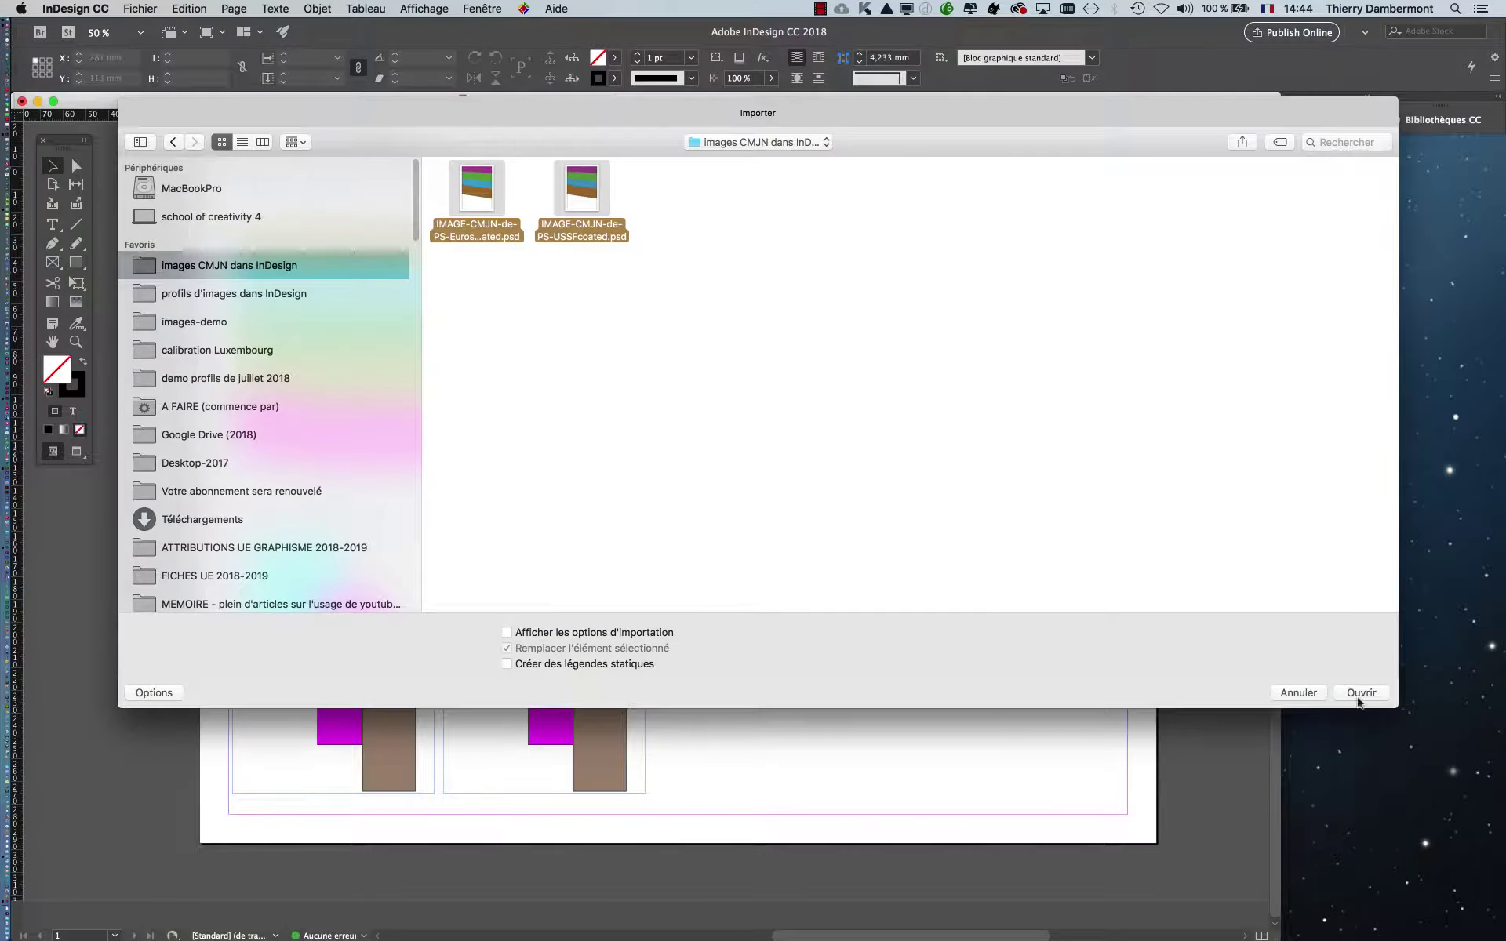
click(1360, 693)
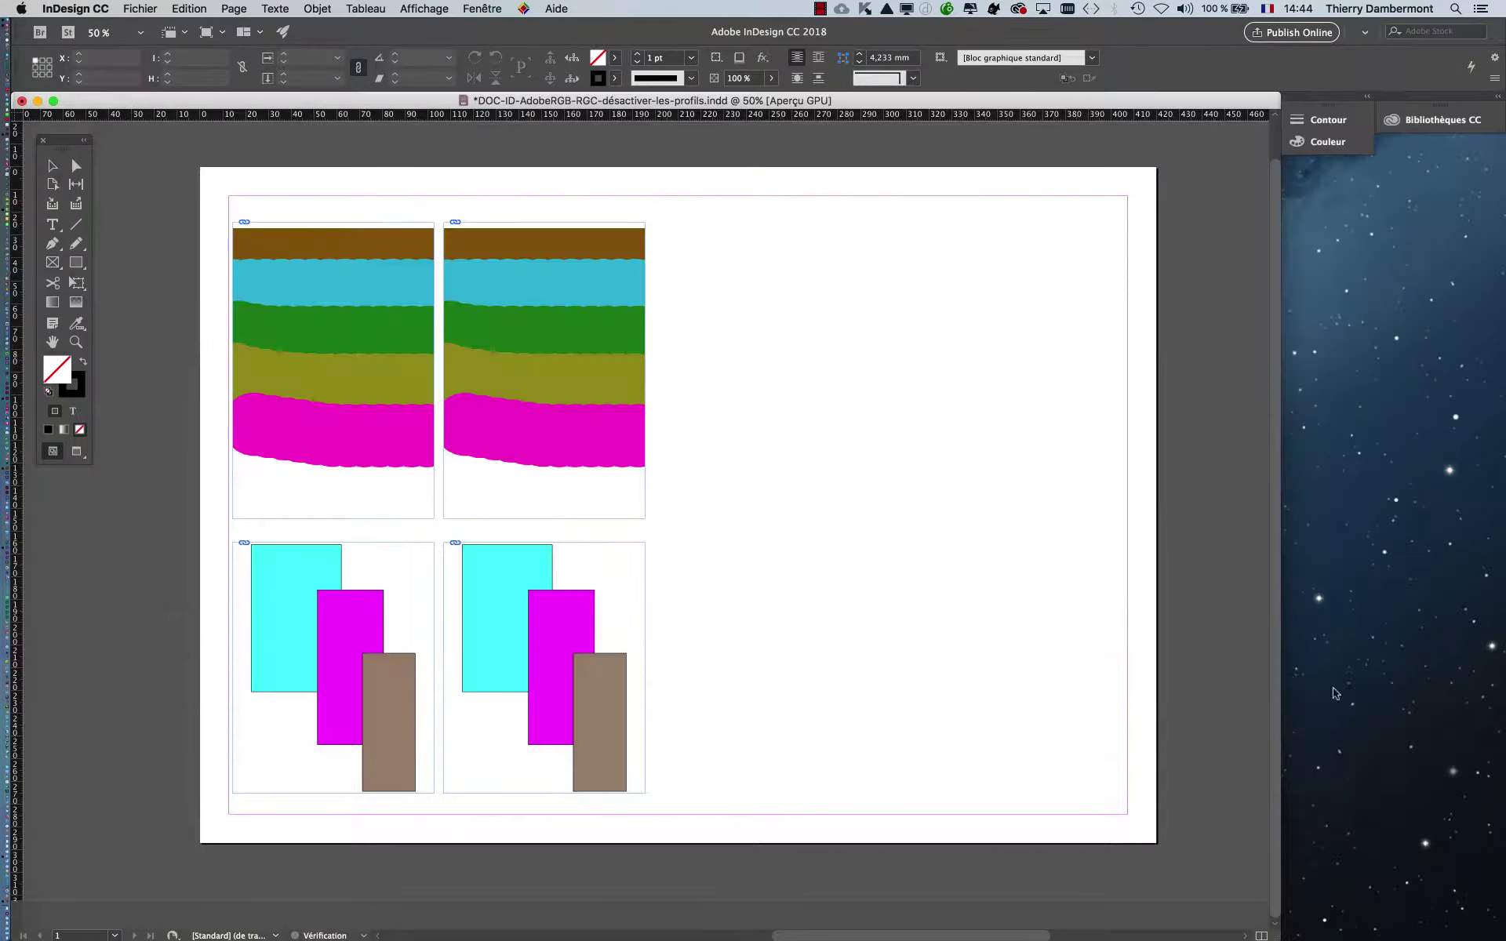
drag(665, 232, 1118, 578)
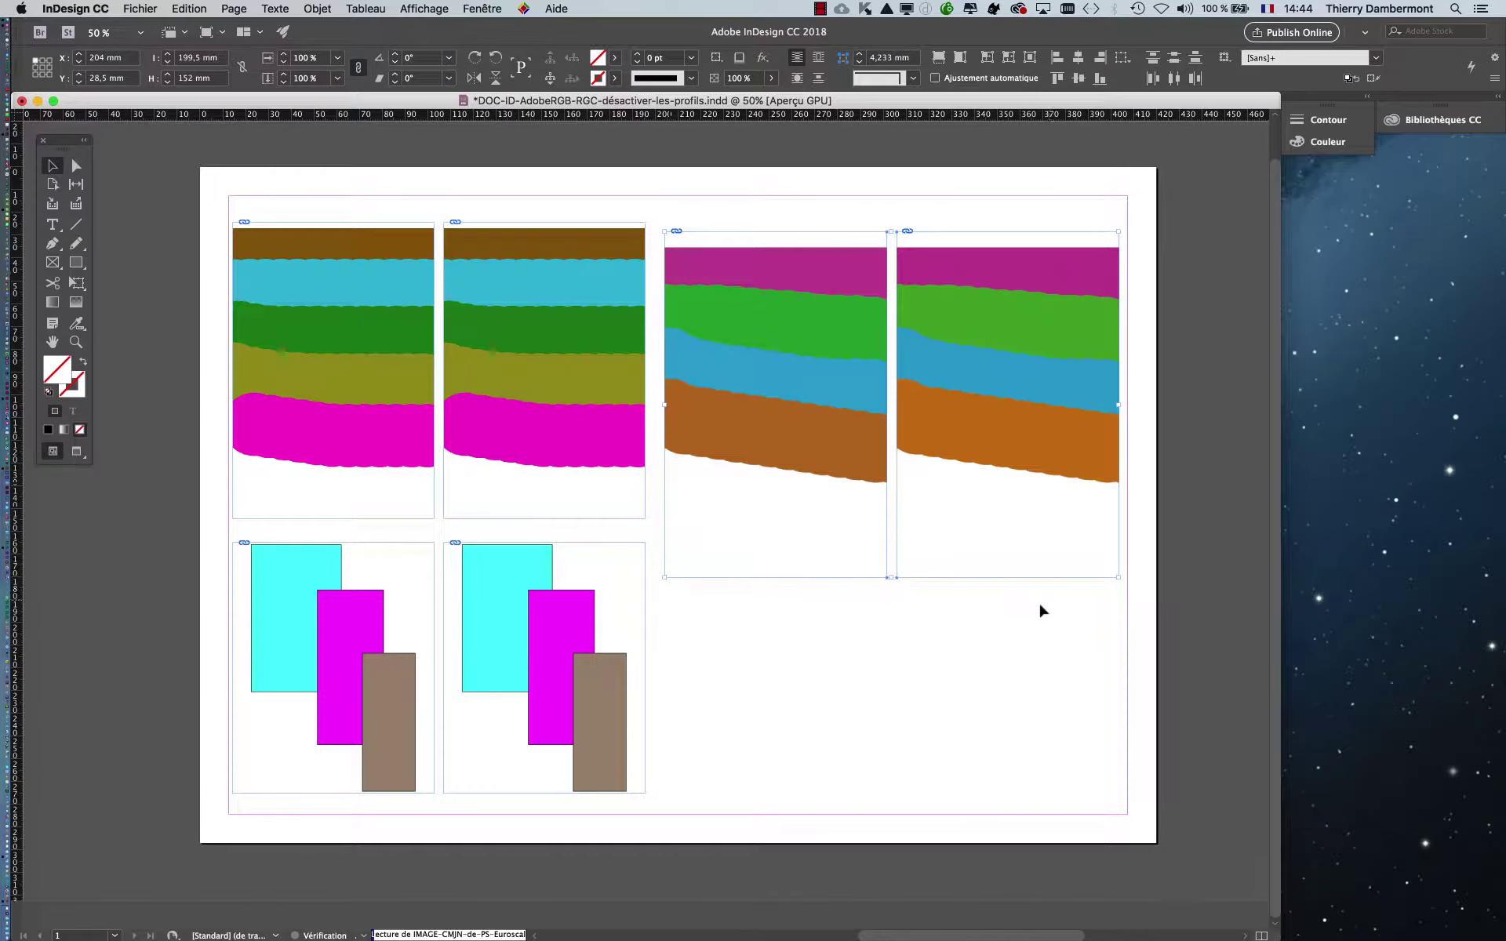
click(954, 611)
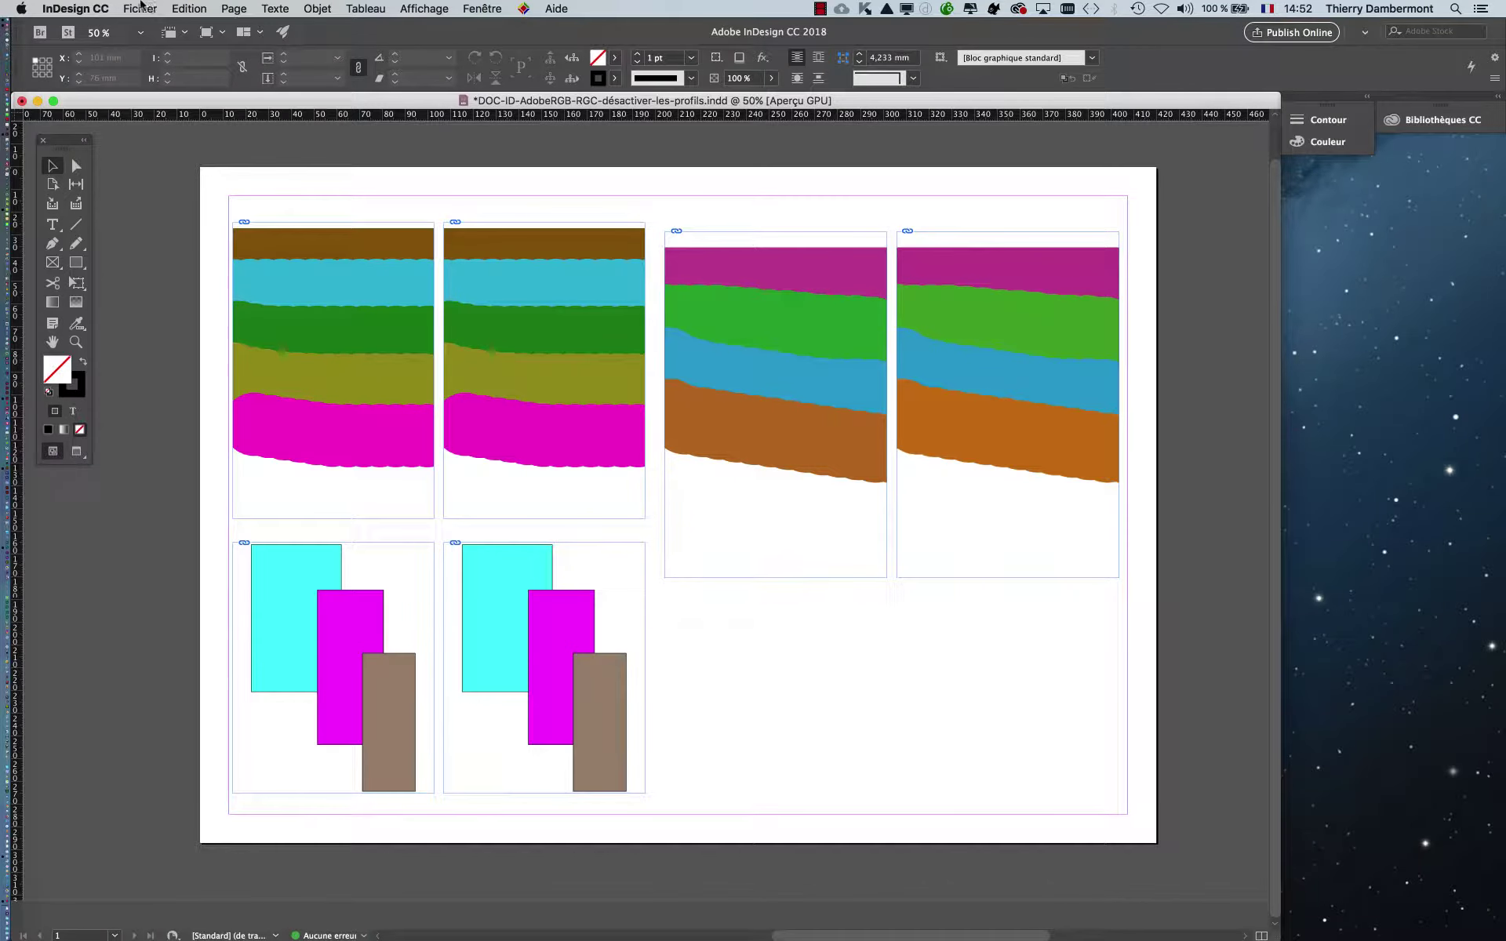
click(139, 8)
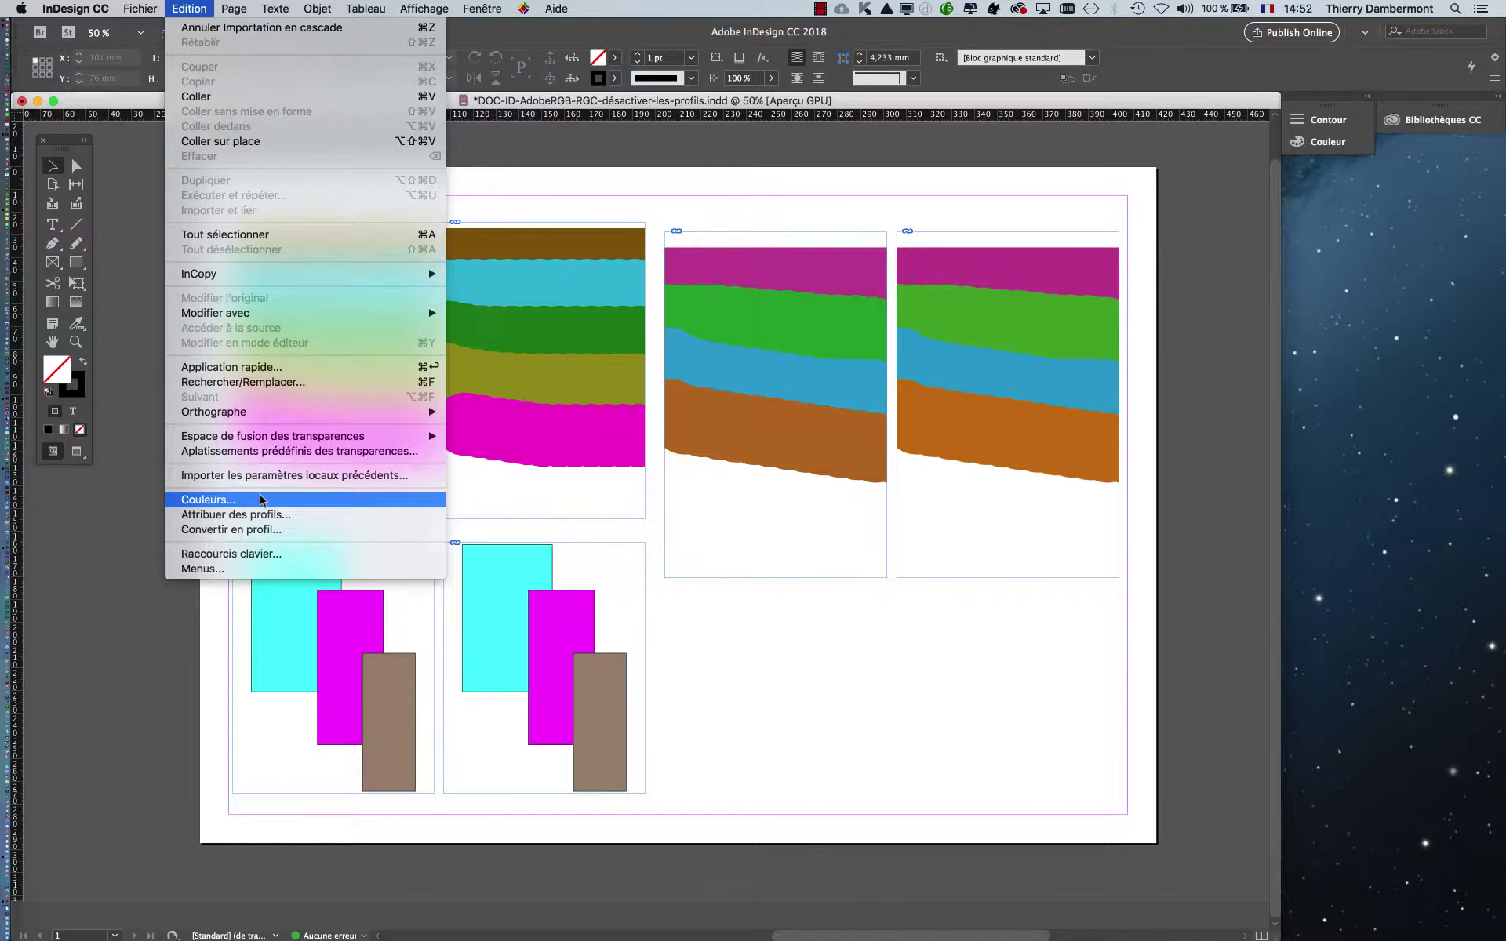
click(260, 499)
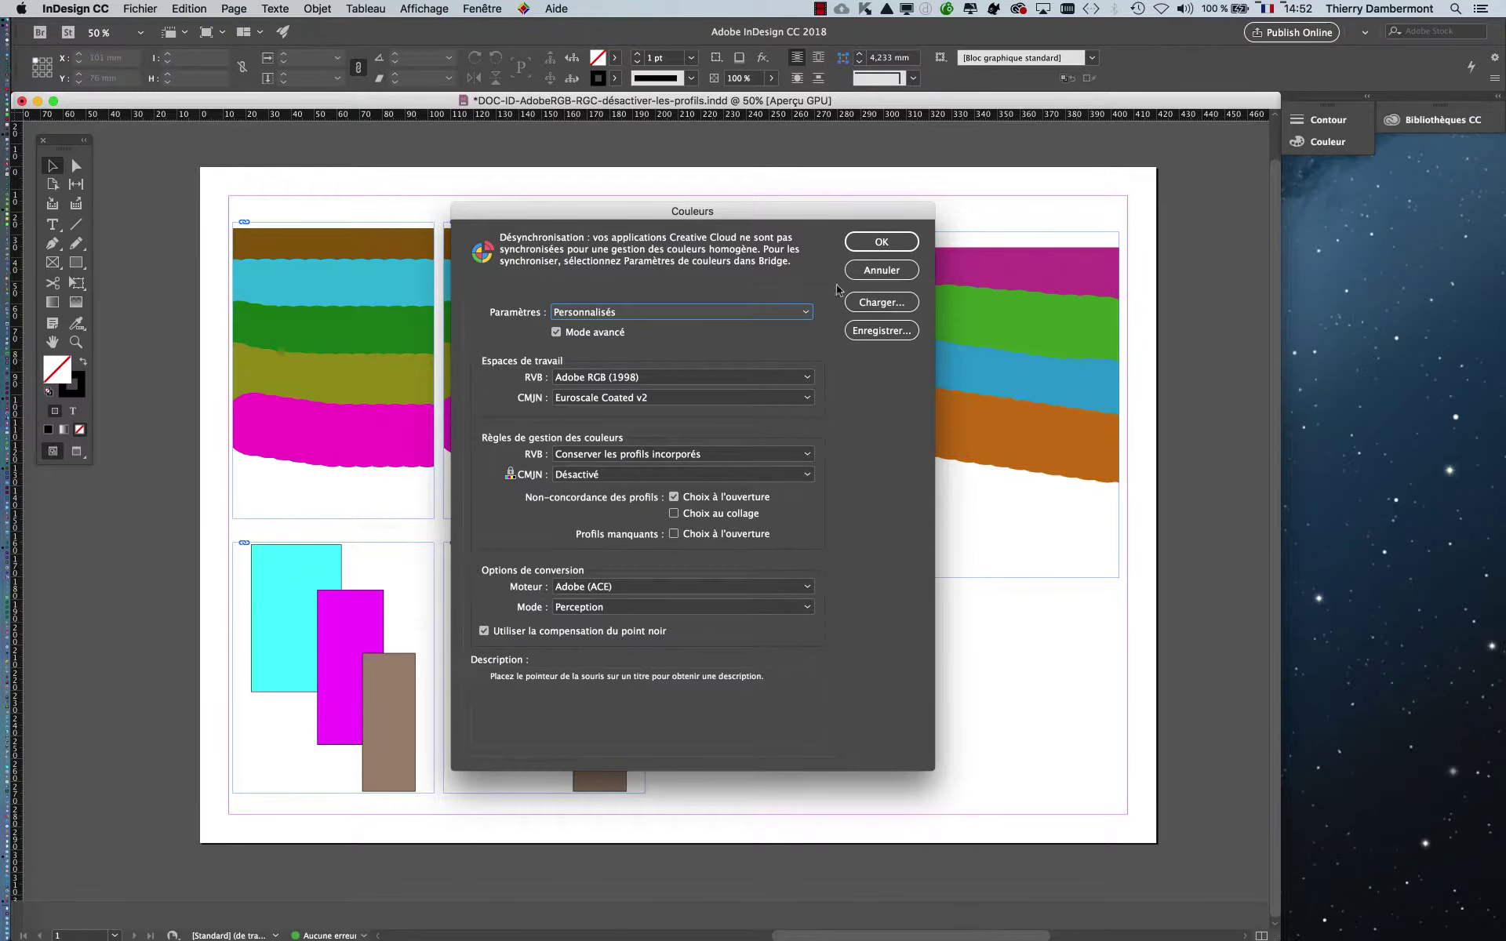
click(881, 270)
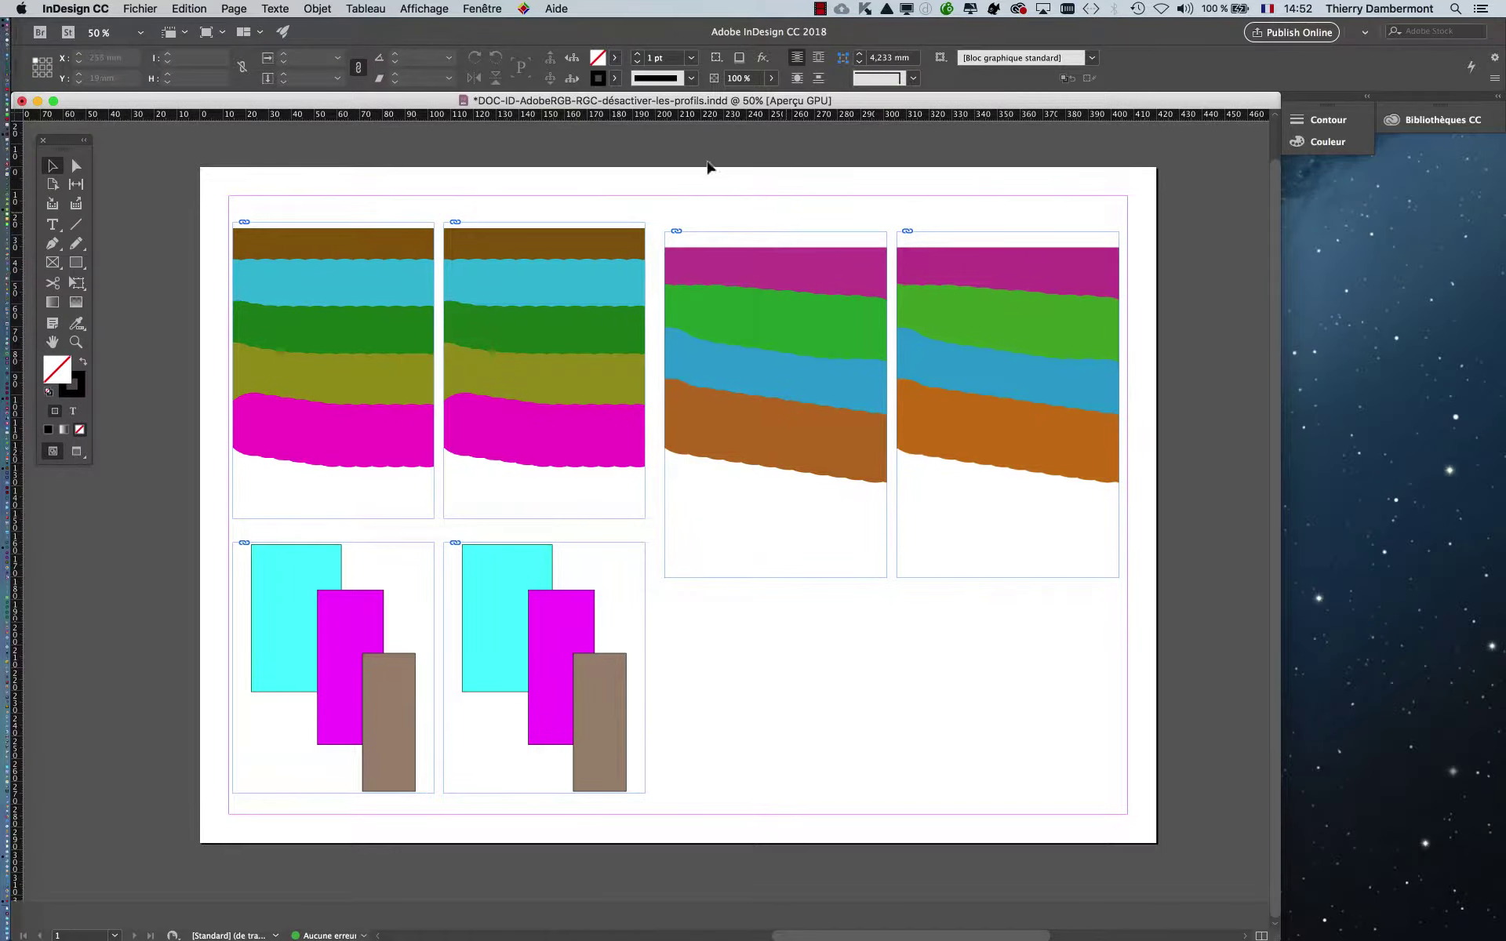
drag(588, 209, 406, 191)
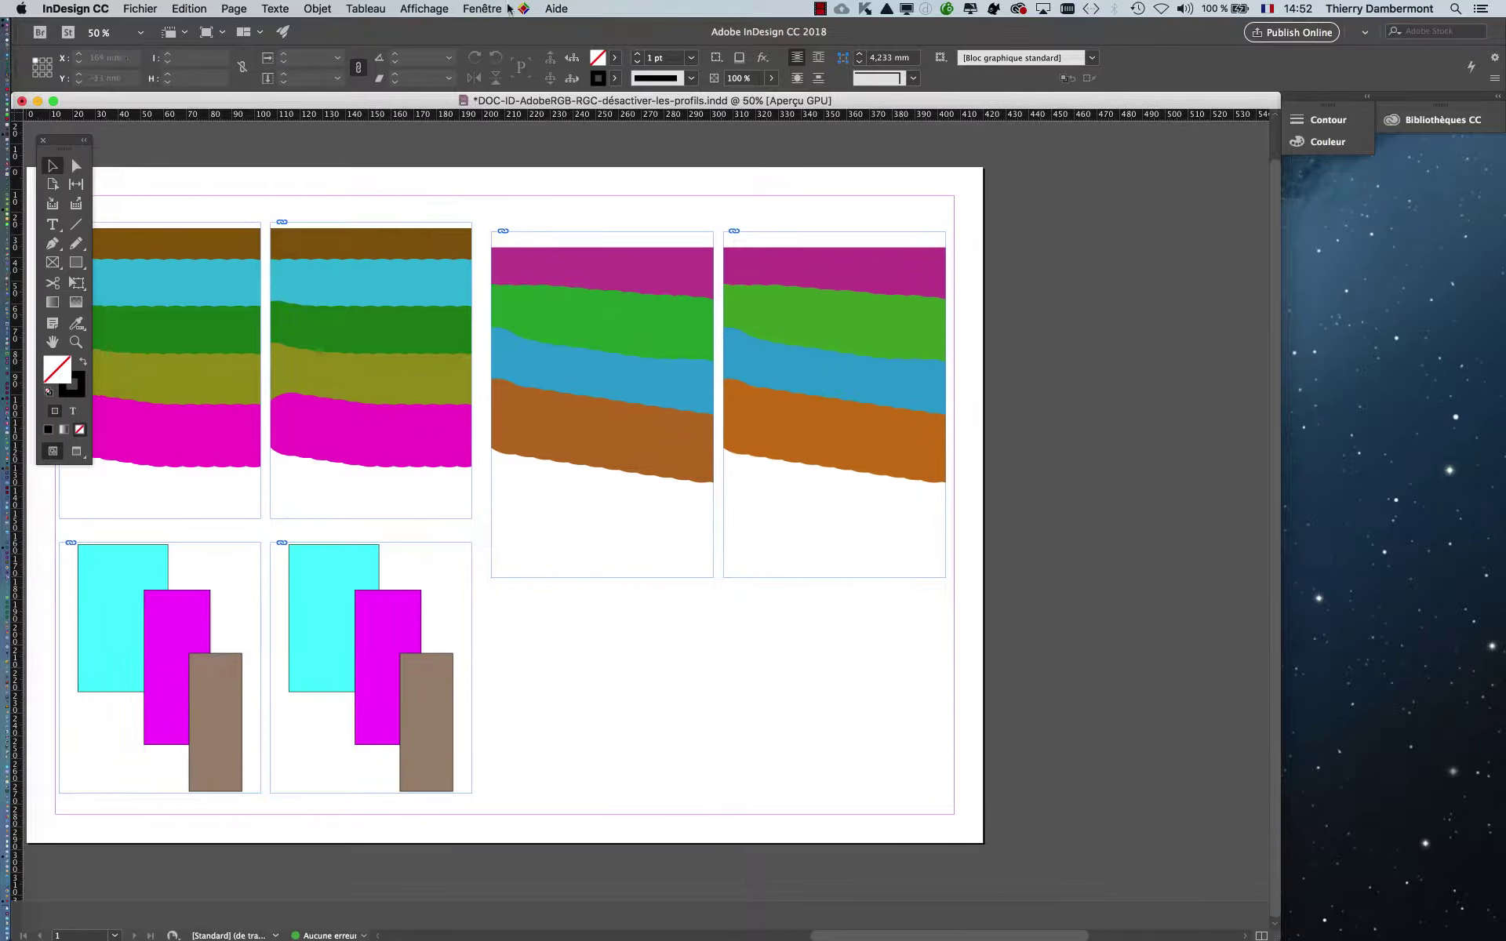
click(482, 8)
click(486, 246)
drag(729, 711, 878, 353)
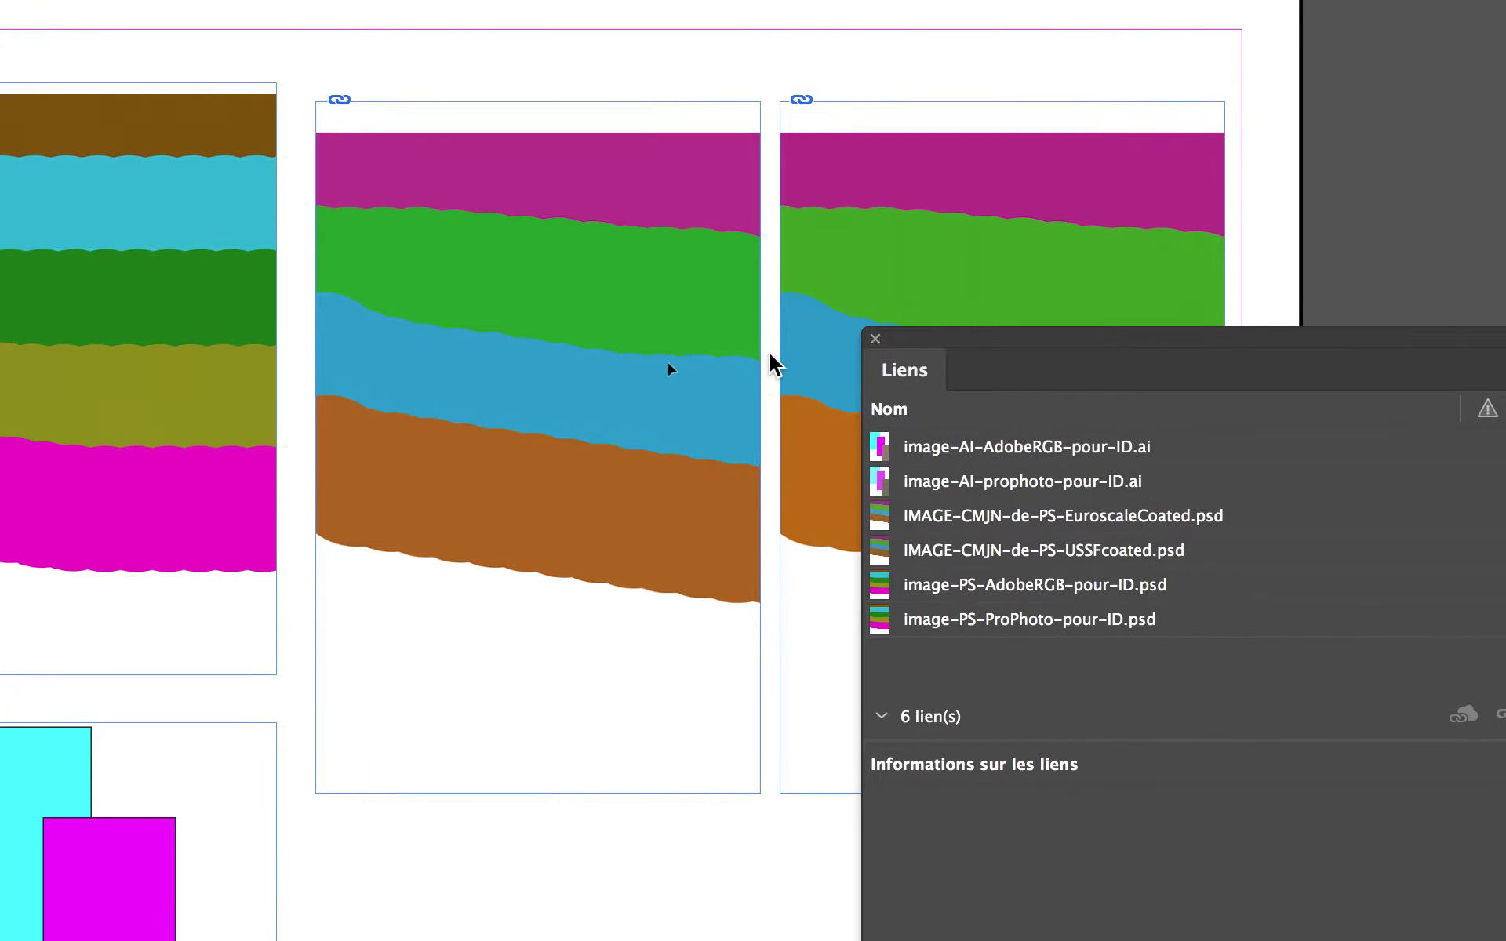
click(603, 405)
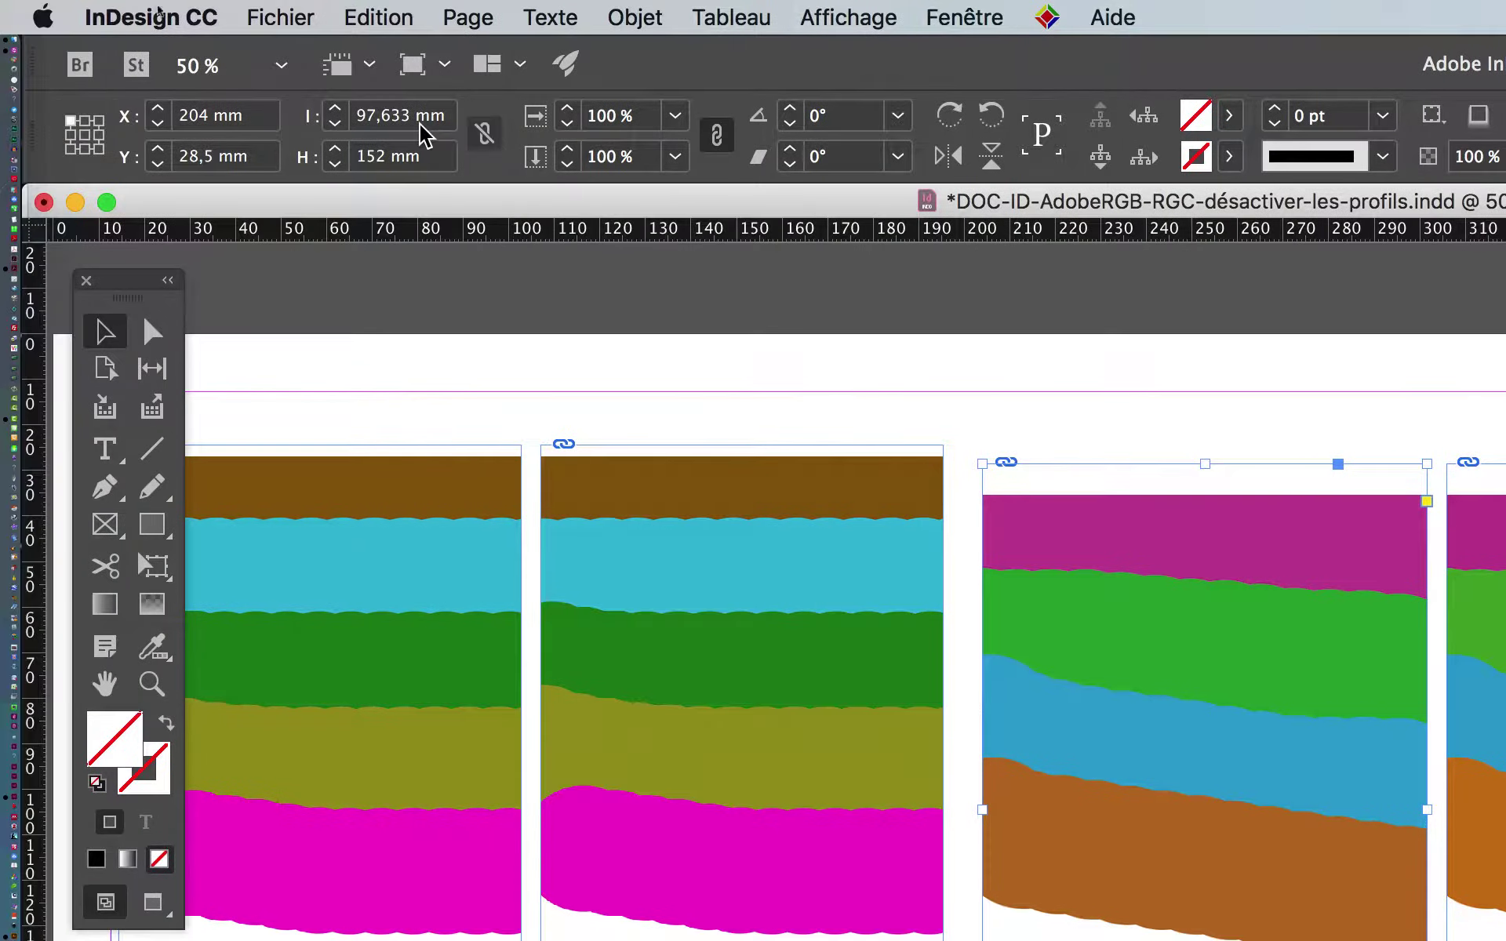
click(331, 16)
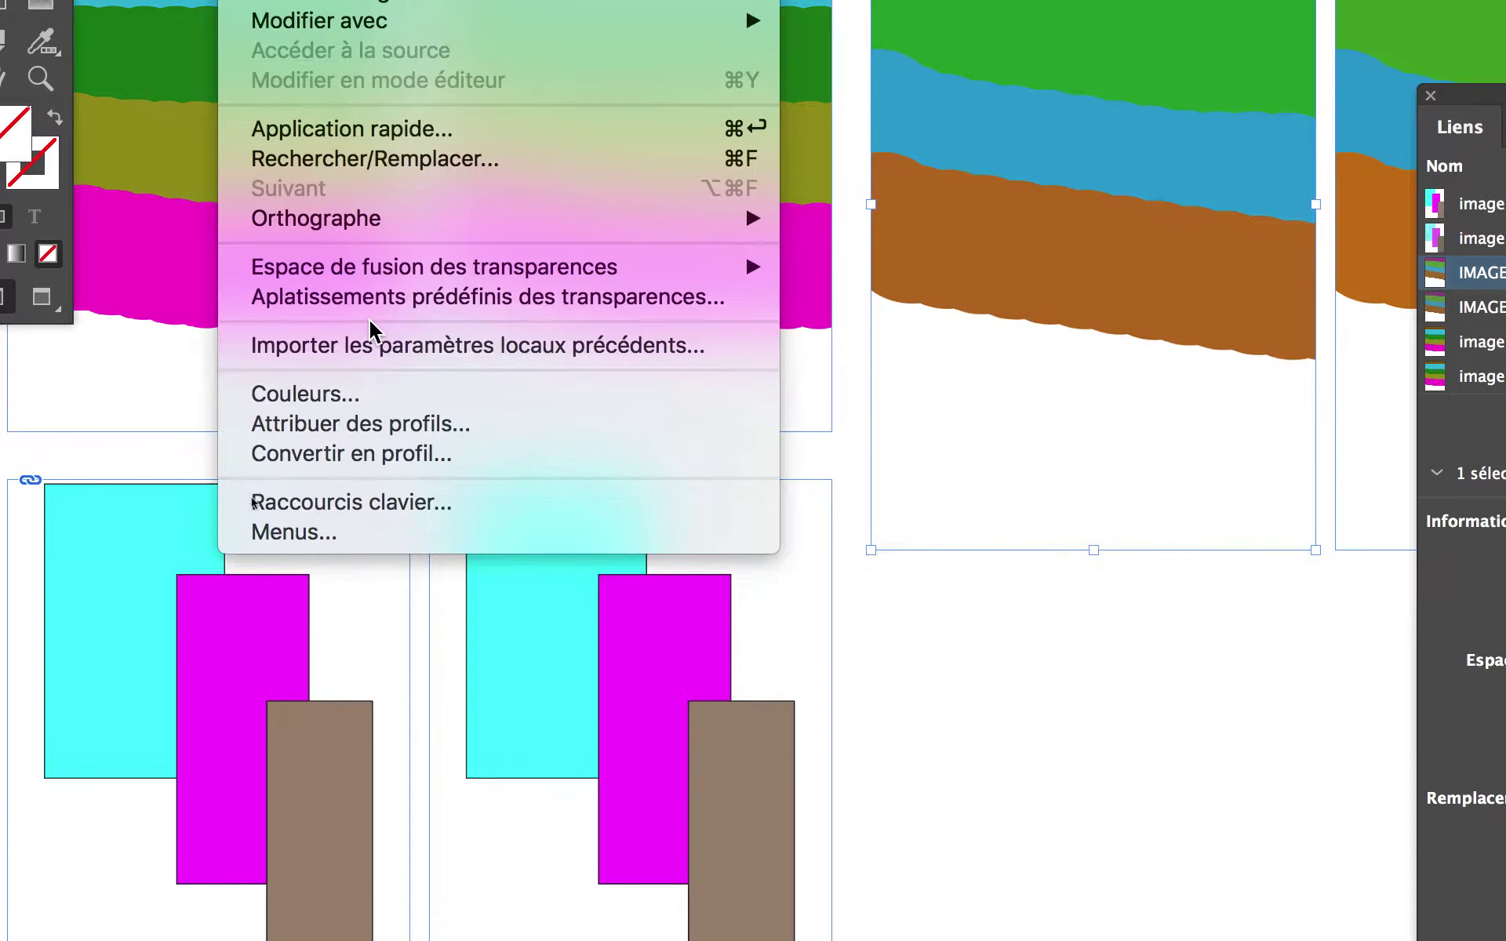
click(369, 393)
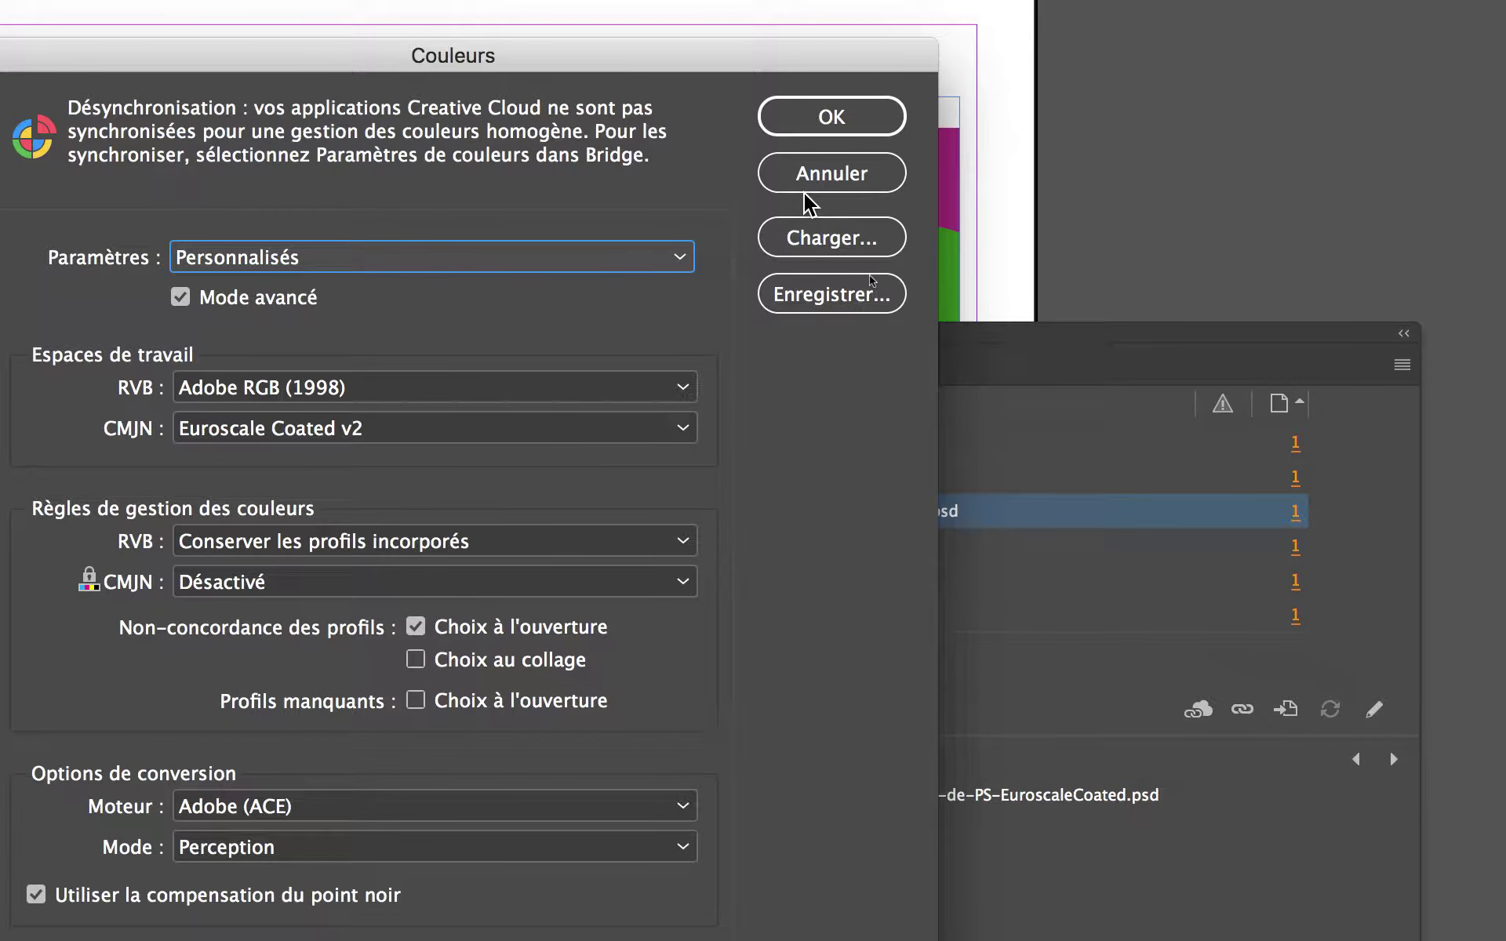
click(805, 188)
Assign the working profiles Adobe RGB (1998) and Euroscale Coated v2 via Attribuer des profils
click(186, 6)
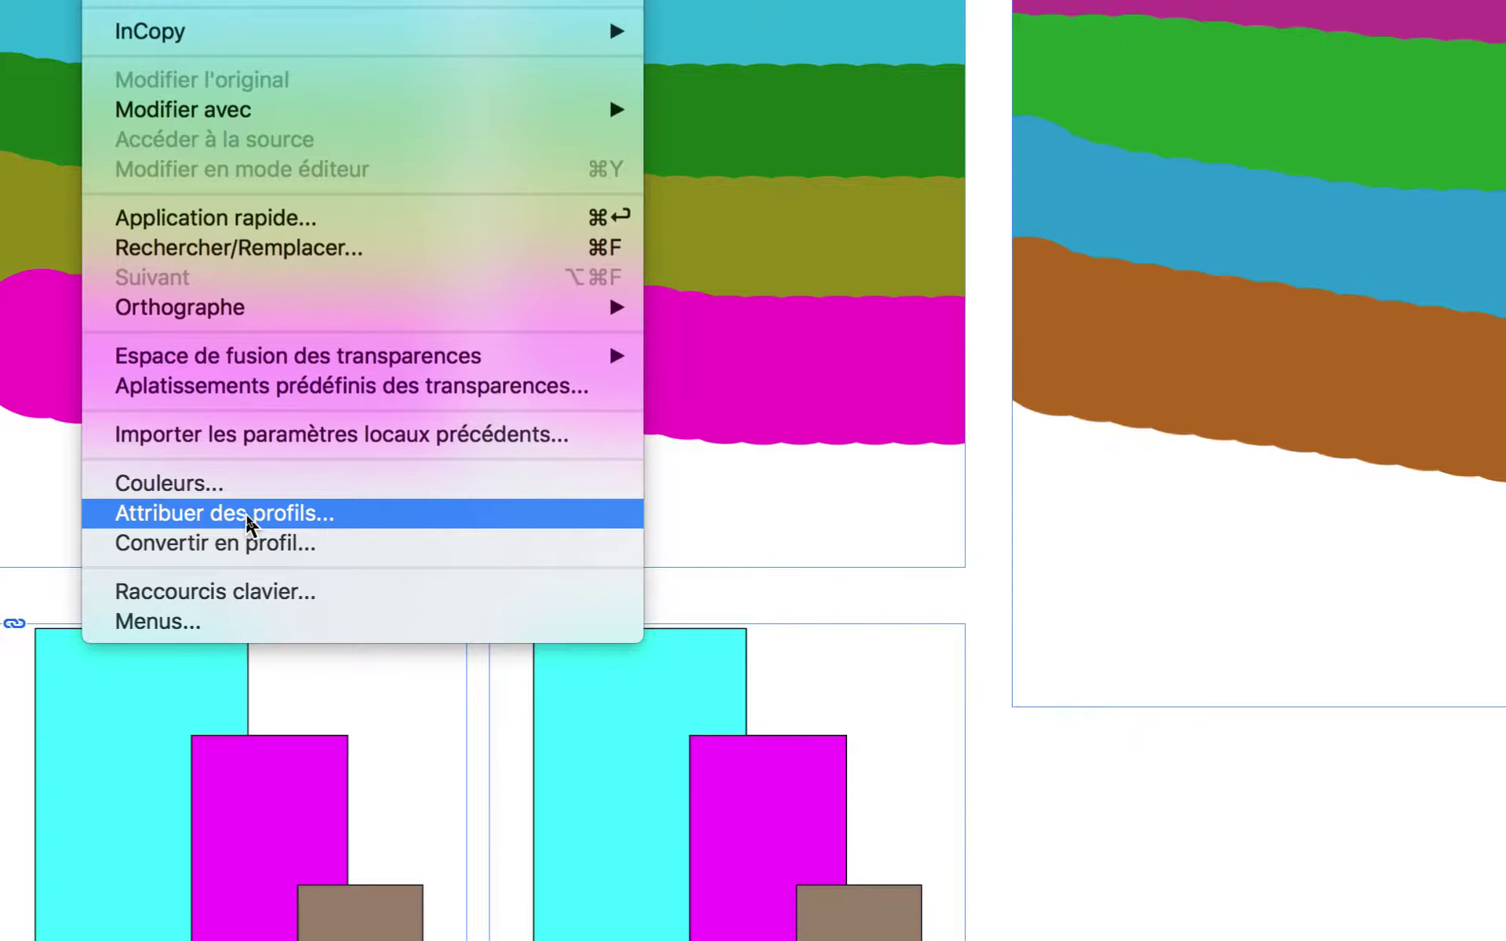
click(250, 515)
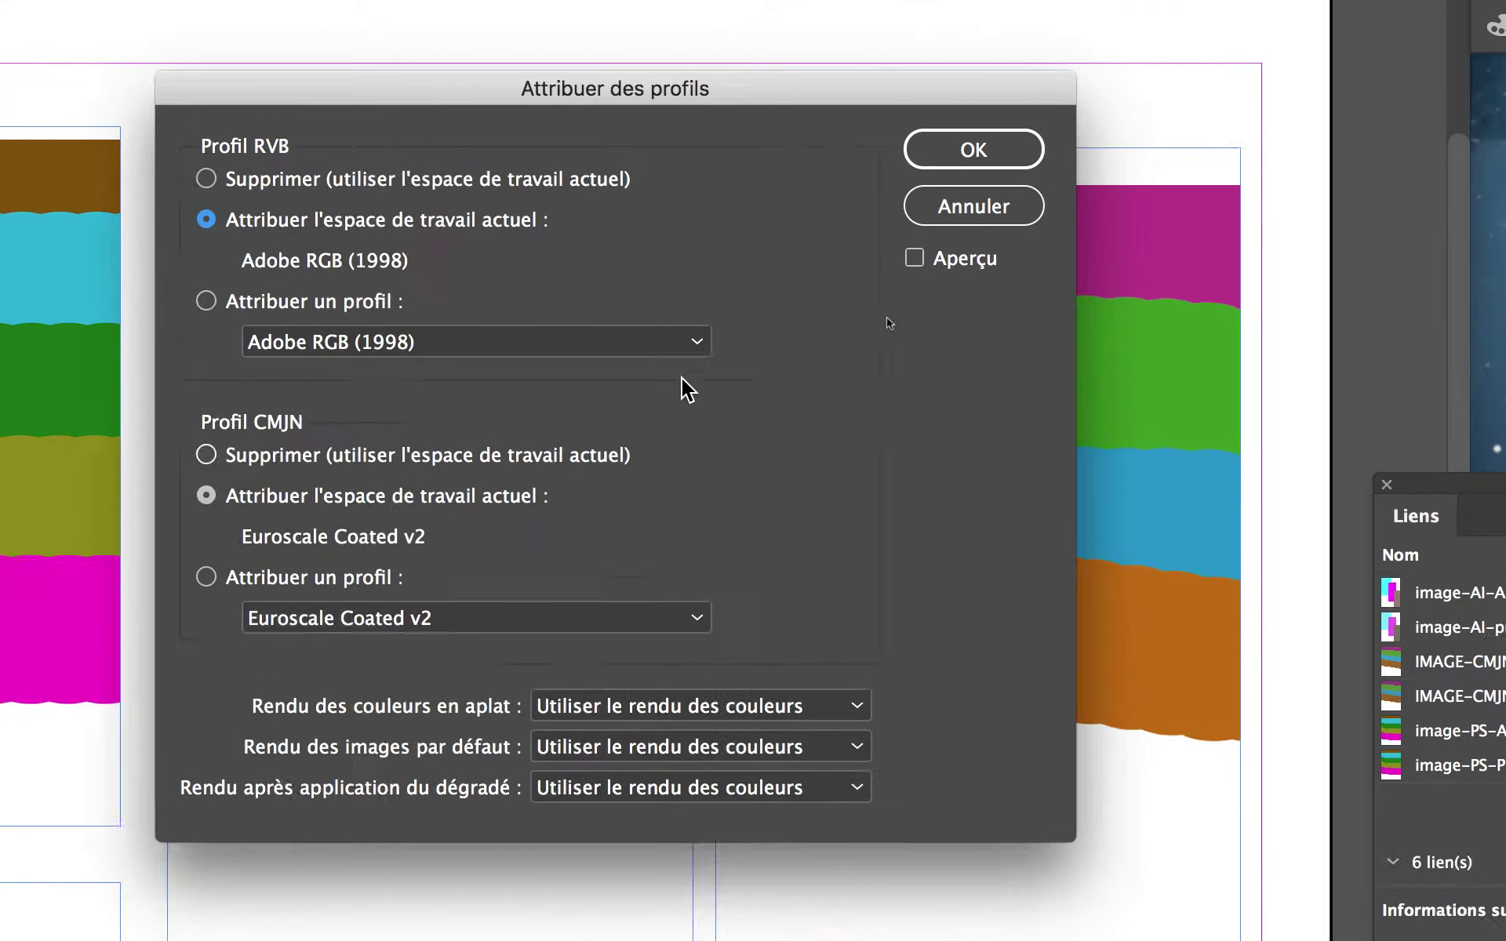
click(780, 306)
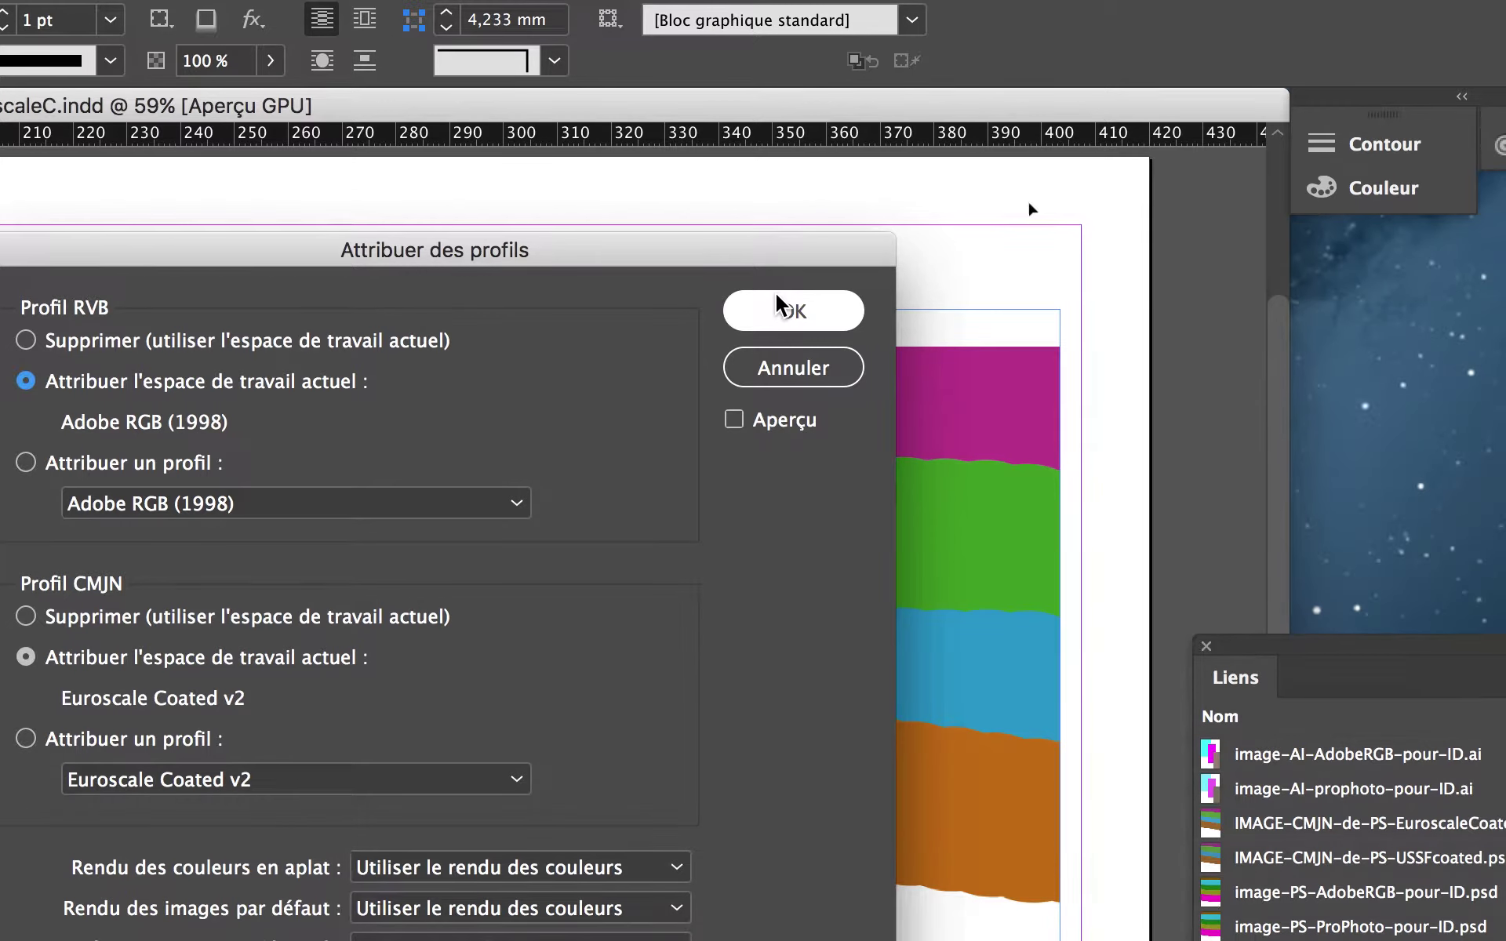
click(780, 306)
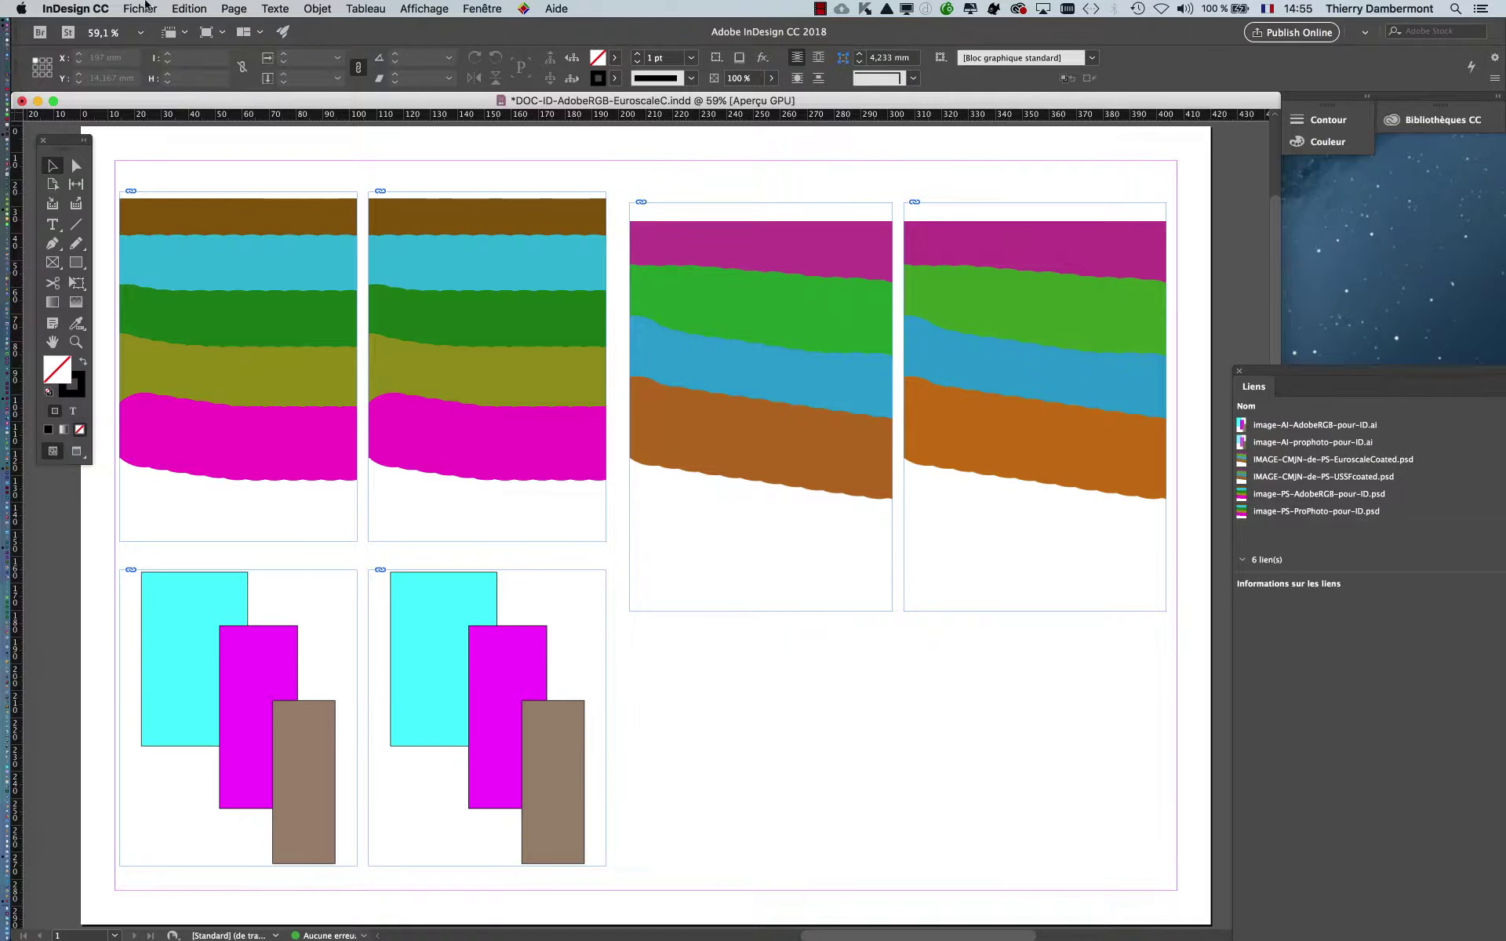
Save the document and bring up the Couleurs settings again
click(149, 7)
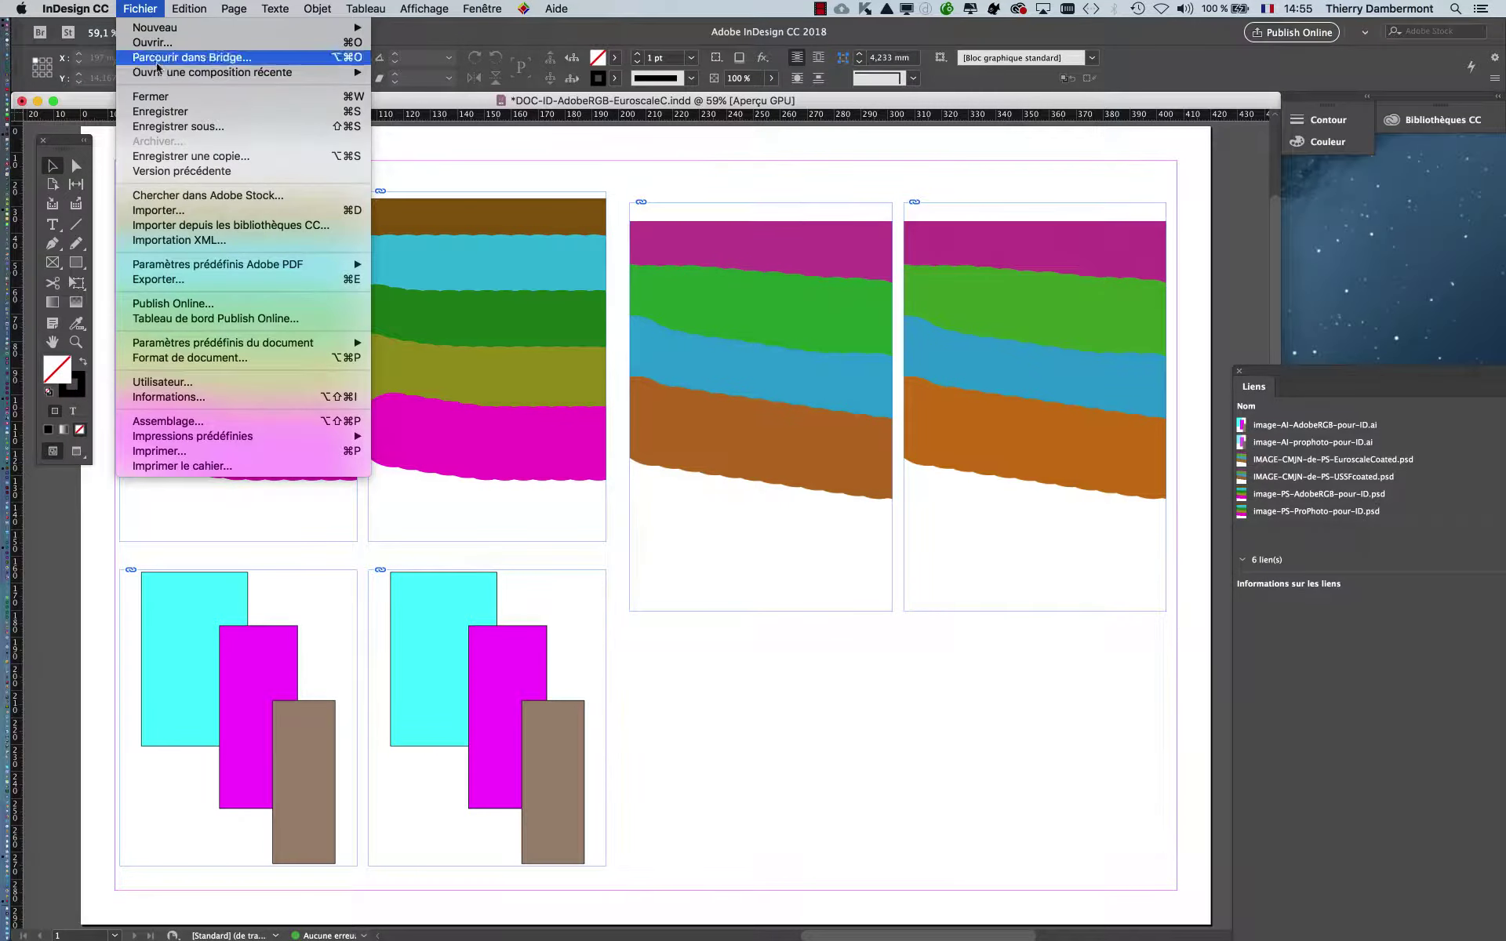
click(166, 112)
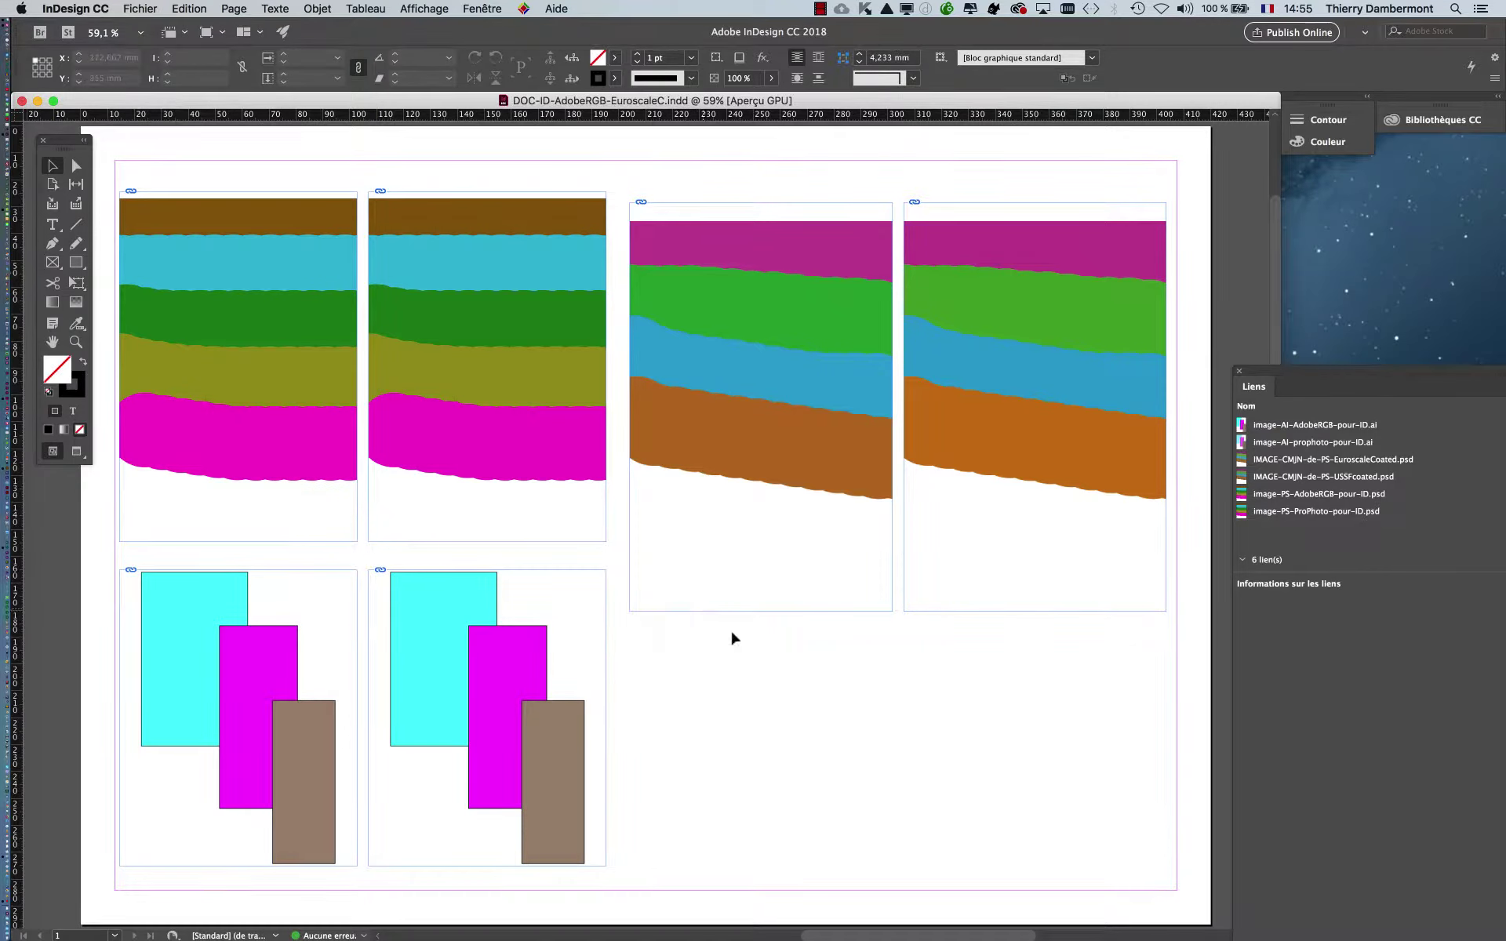
click(189, 7)
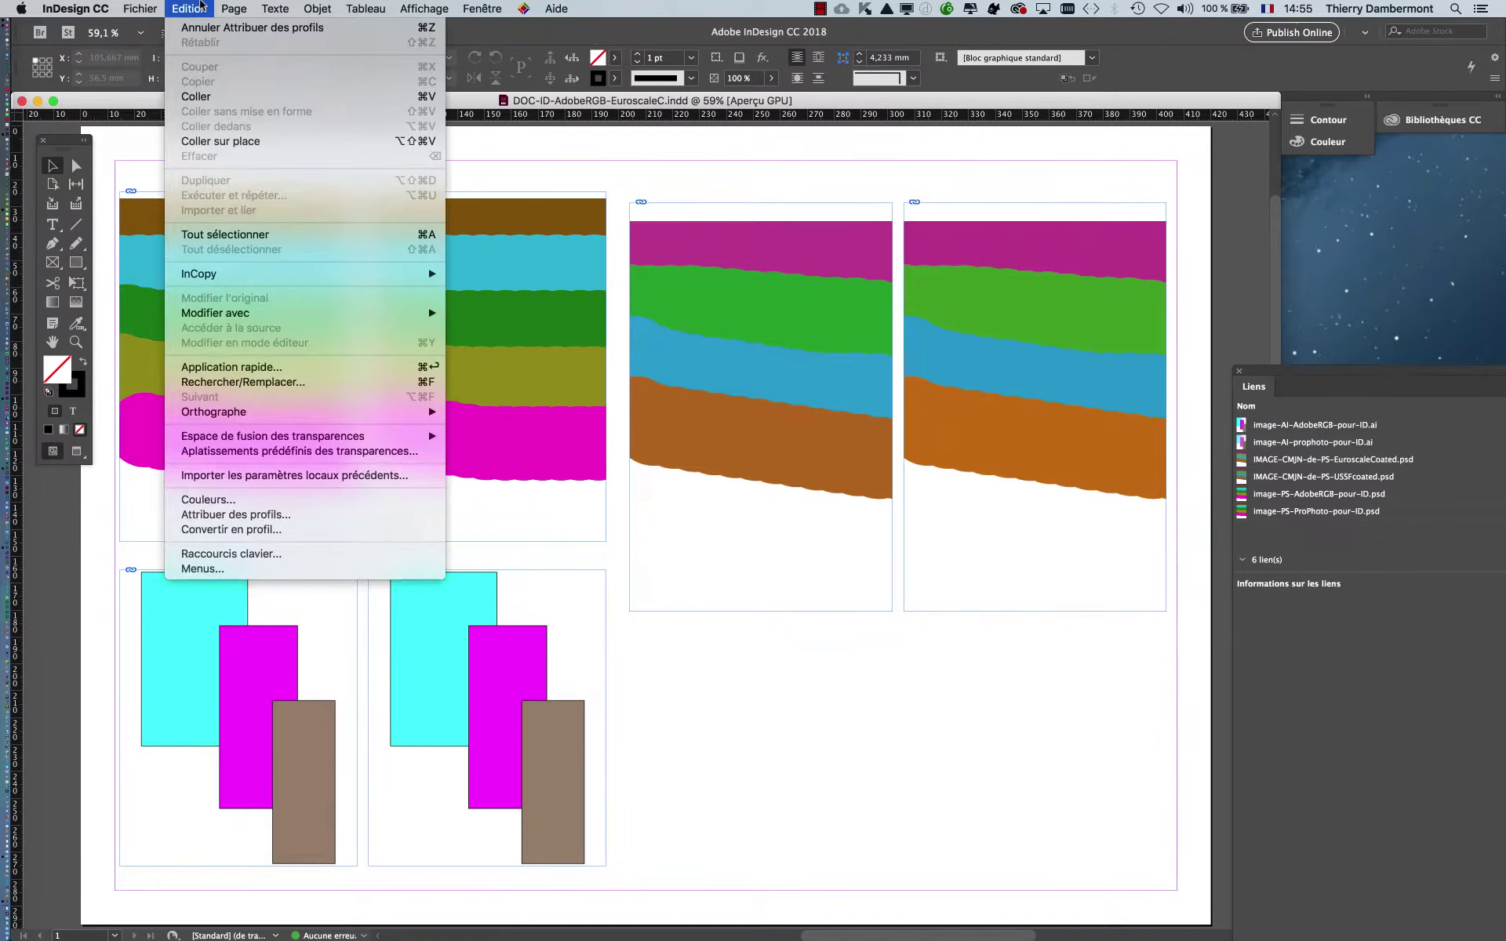
click(251, 501)
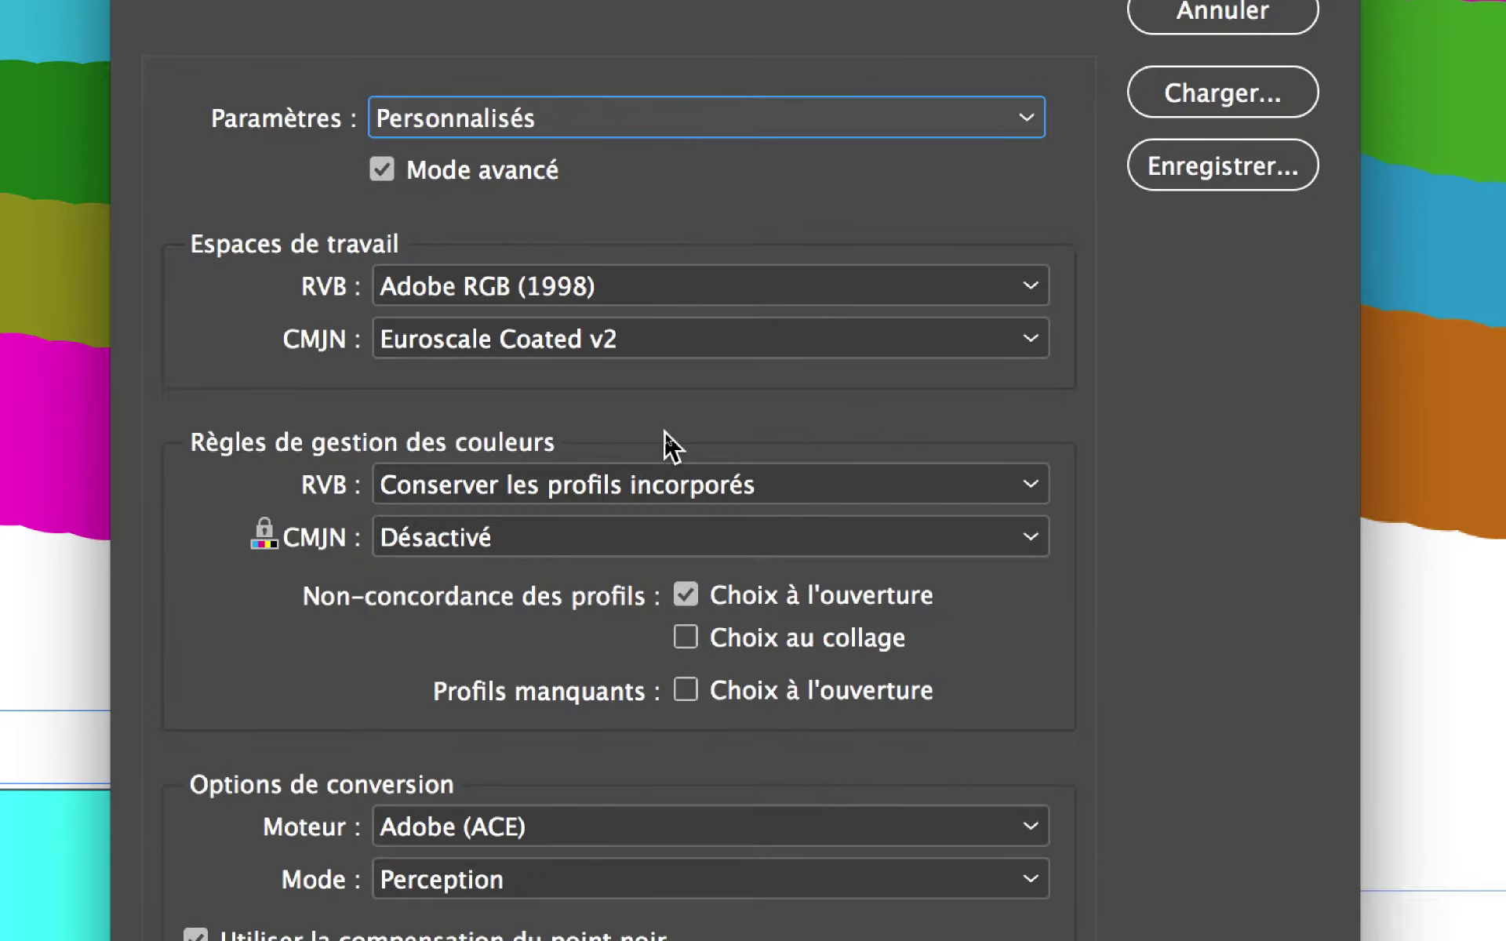
Set the CMYK policy to 'Conserver les profils incorporés' and apply the settings
click(612, 542)
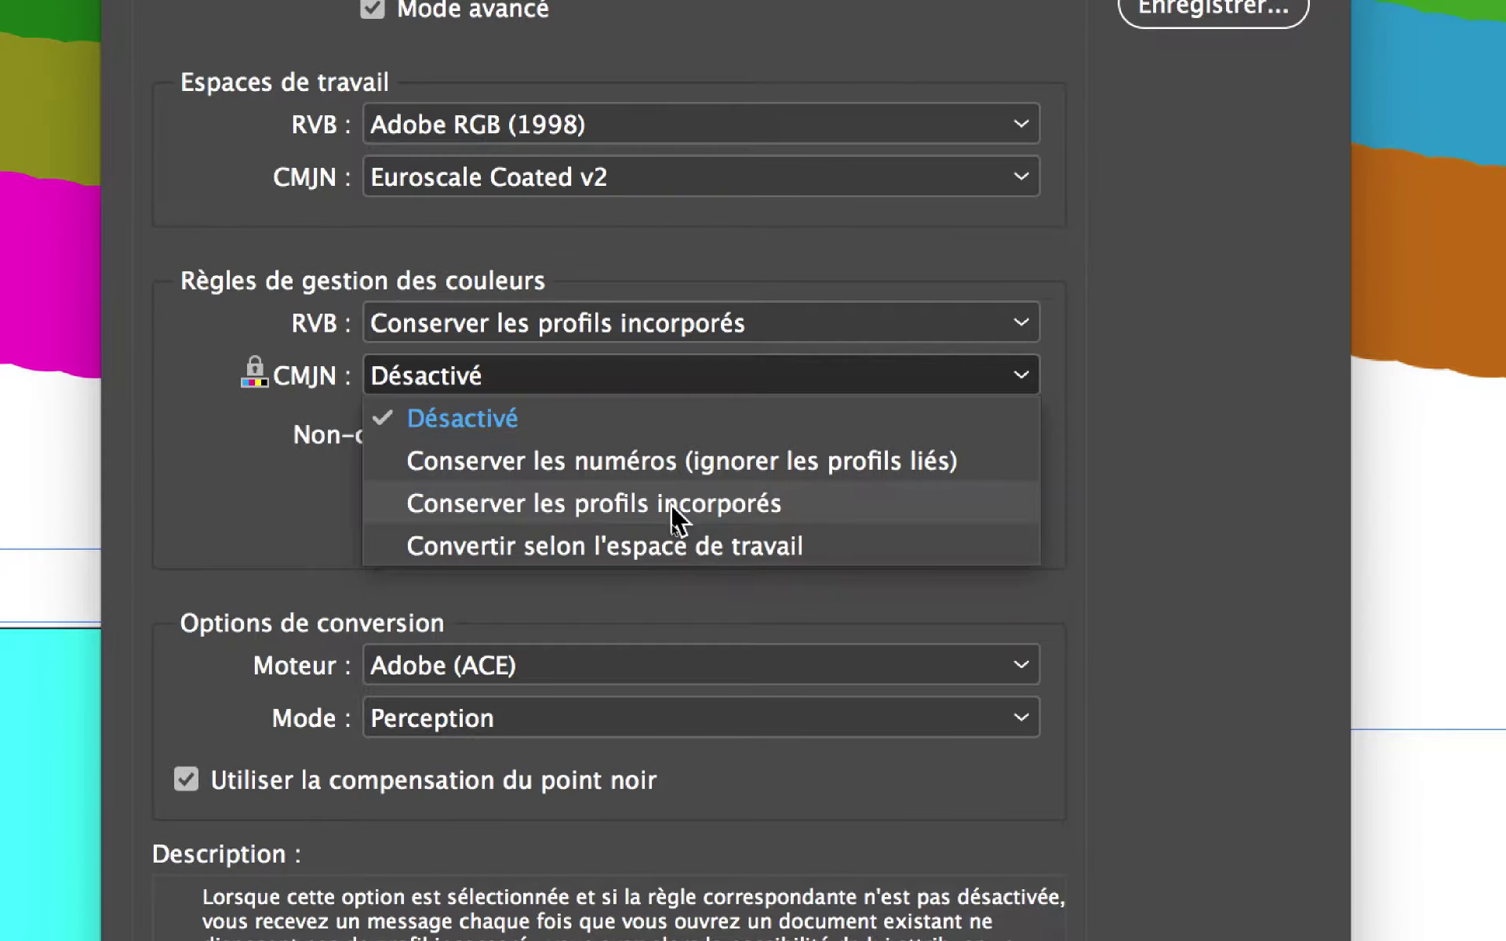
click(672, 507)
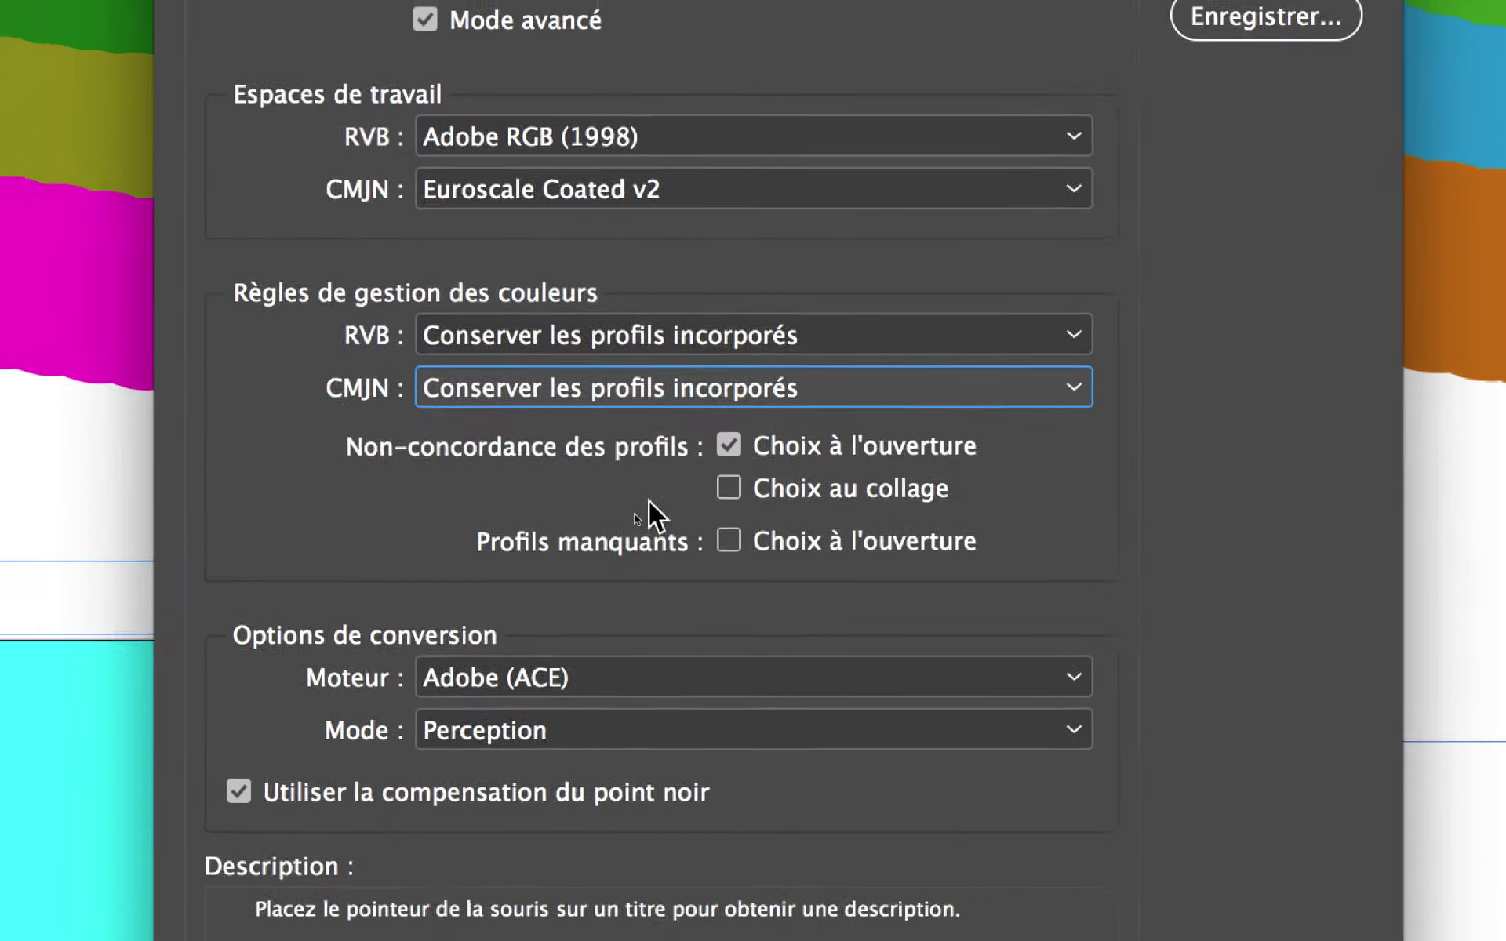
click(524, 425)
click(541, 461)
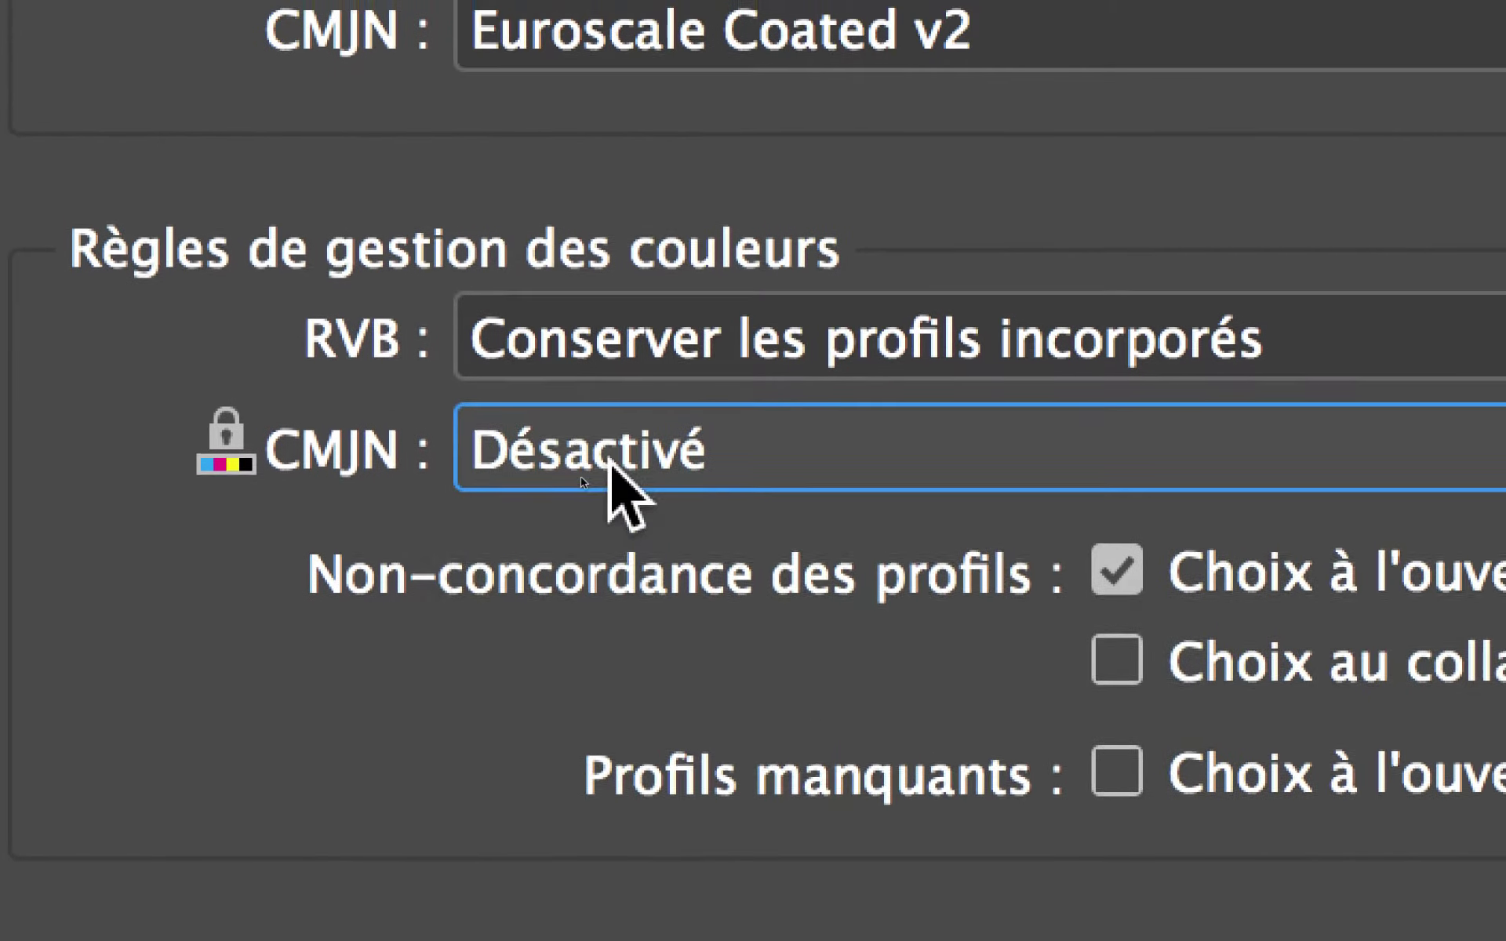
click(610, 467)
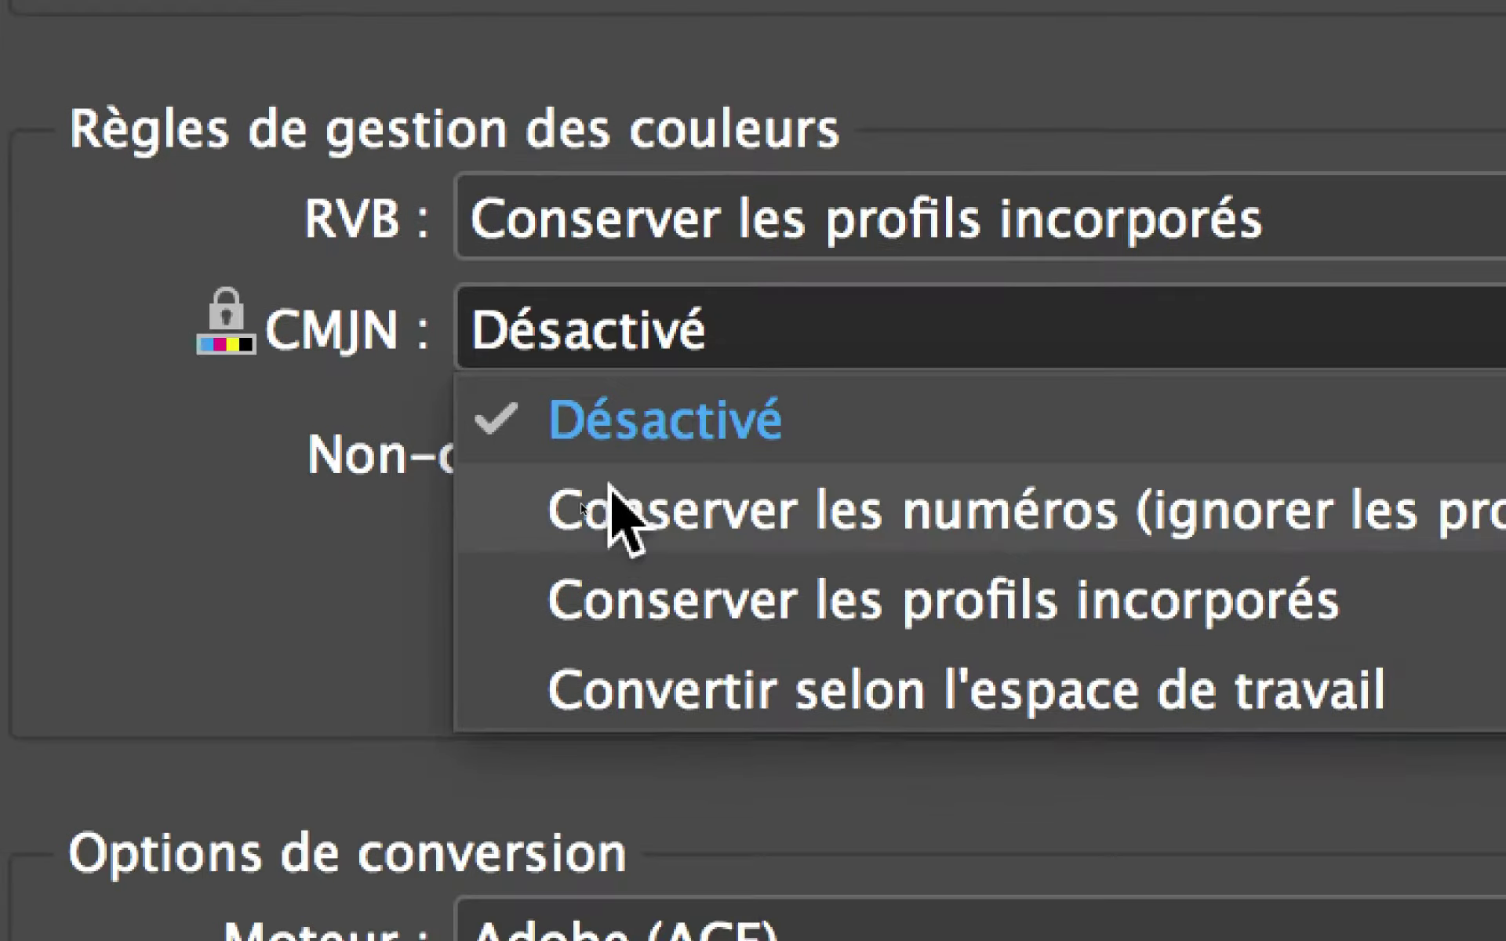
click(615, 627)
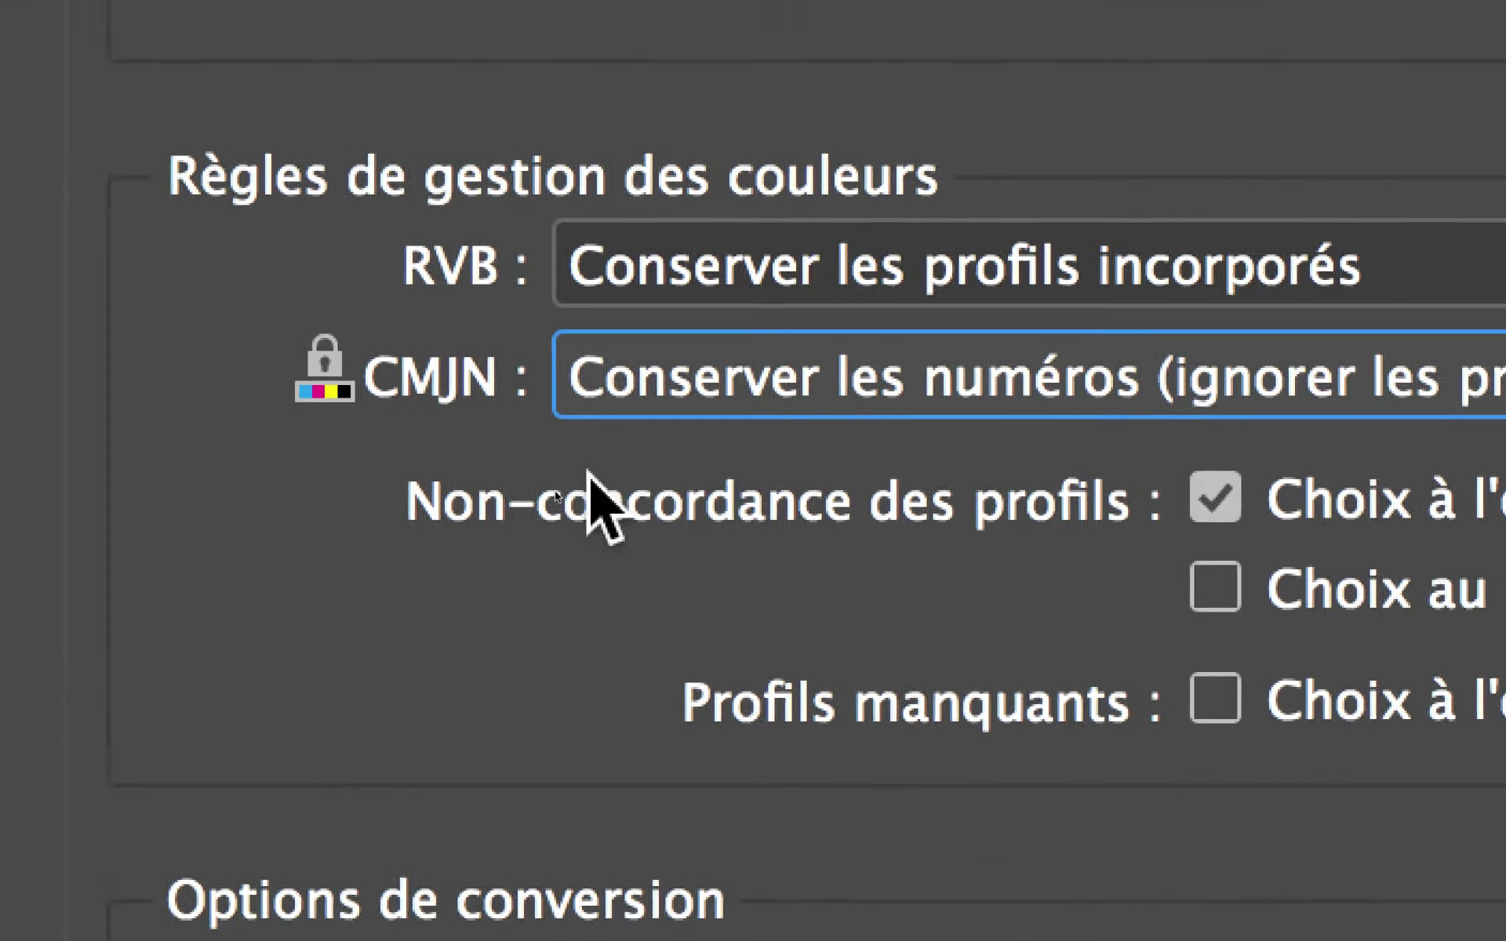
click(784, 459)
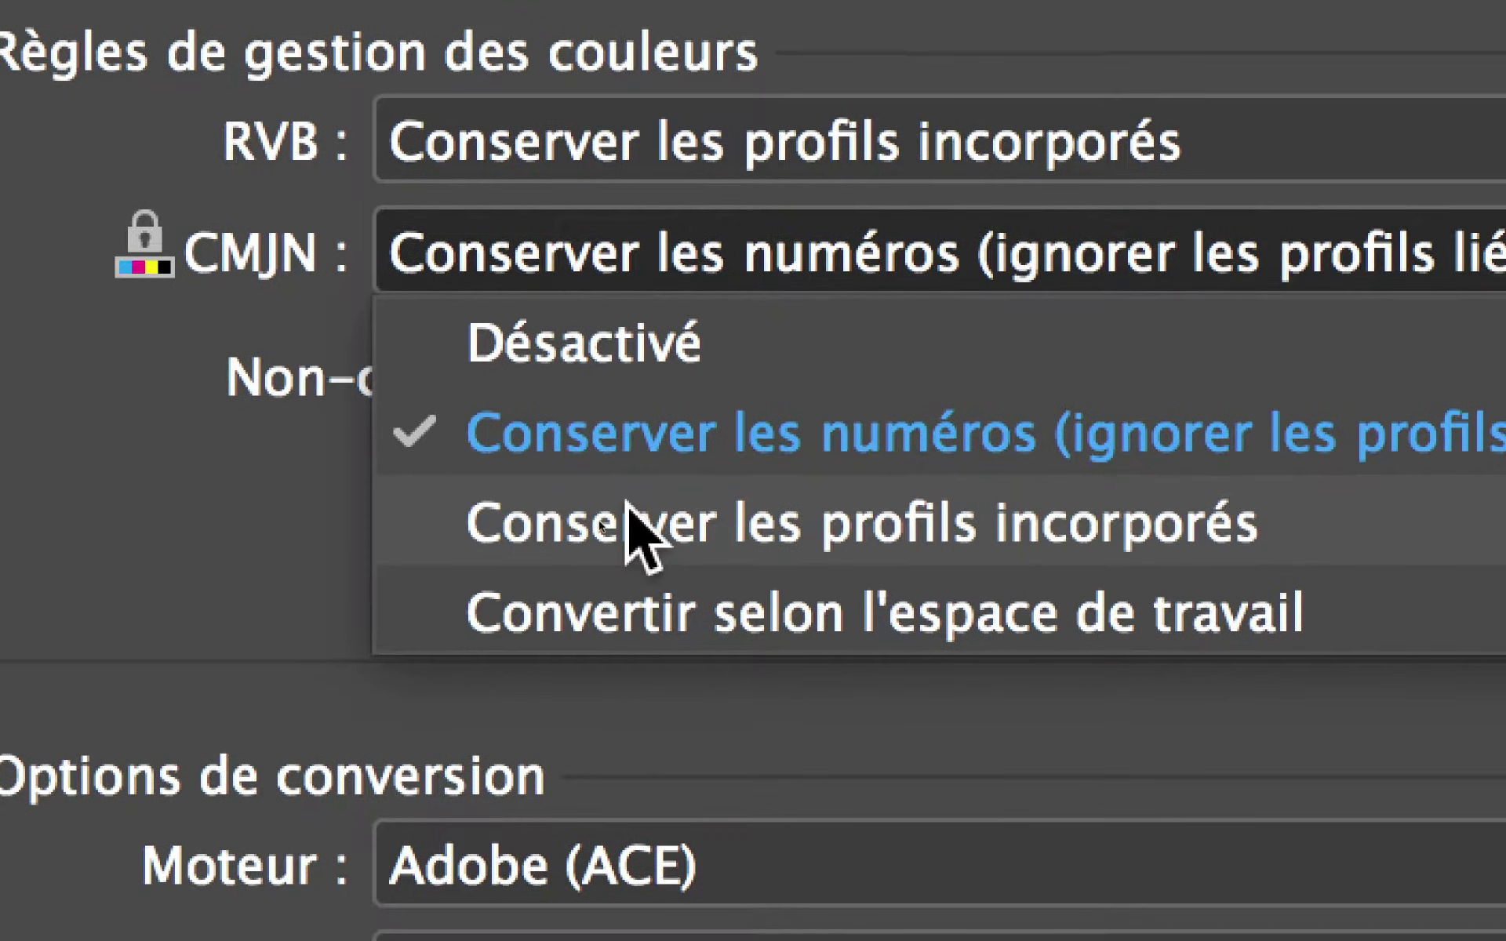
click(970, 713)
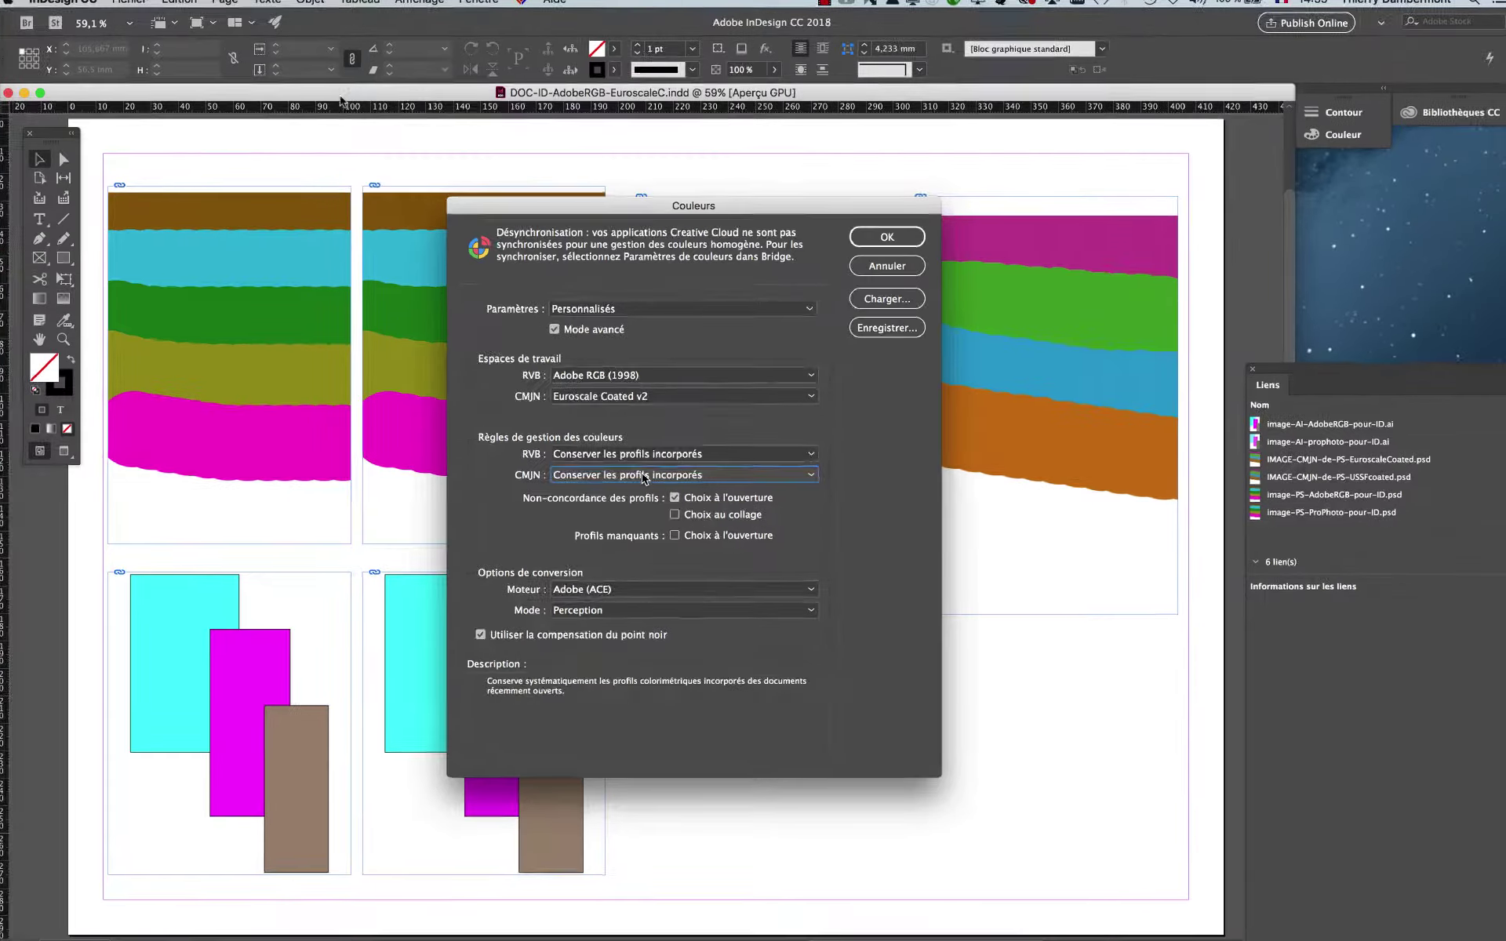
click(900, 223)
Close the document and reopen DOC-ID-AdobeRGB-EuroscaleC.indd from recent compositions
click(139, 8)
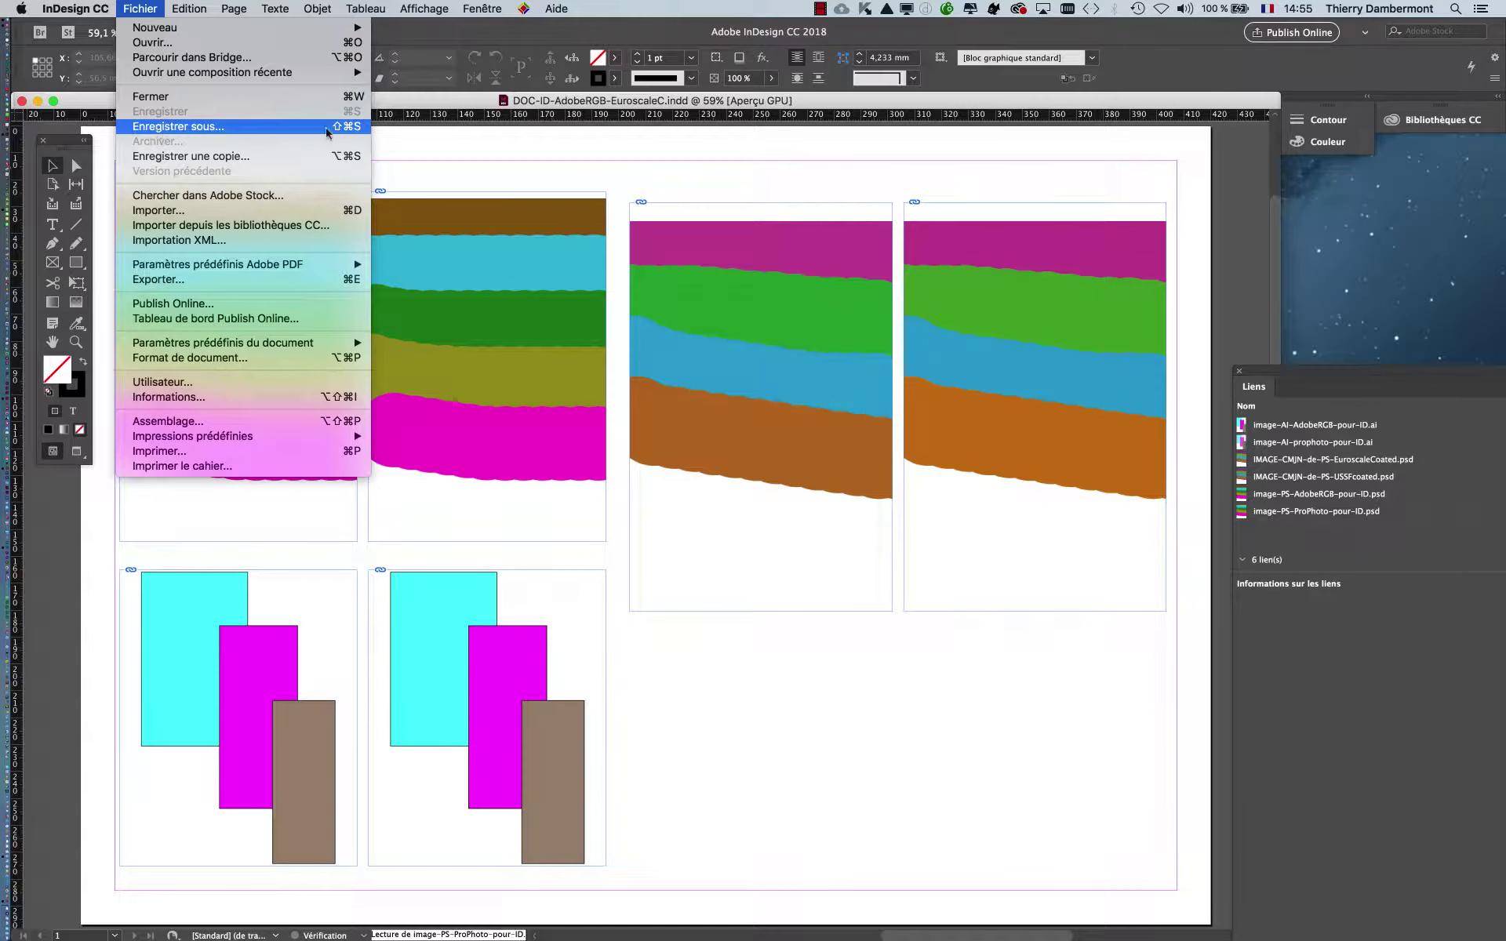
click(506, 160)
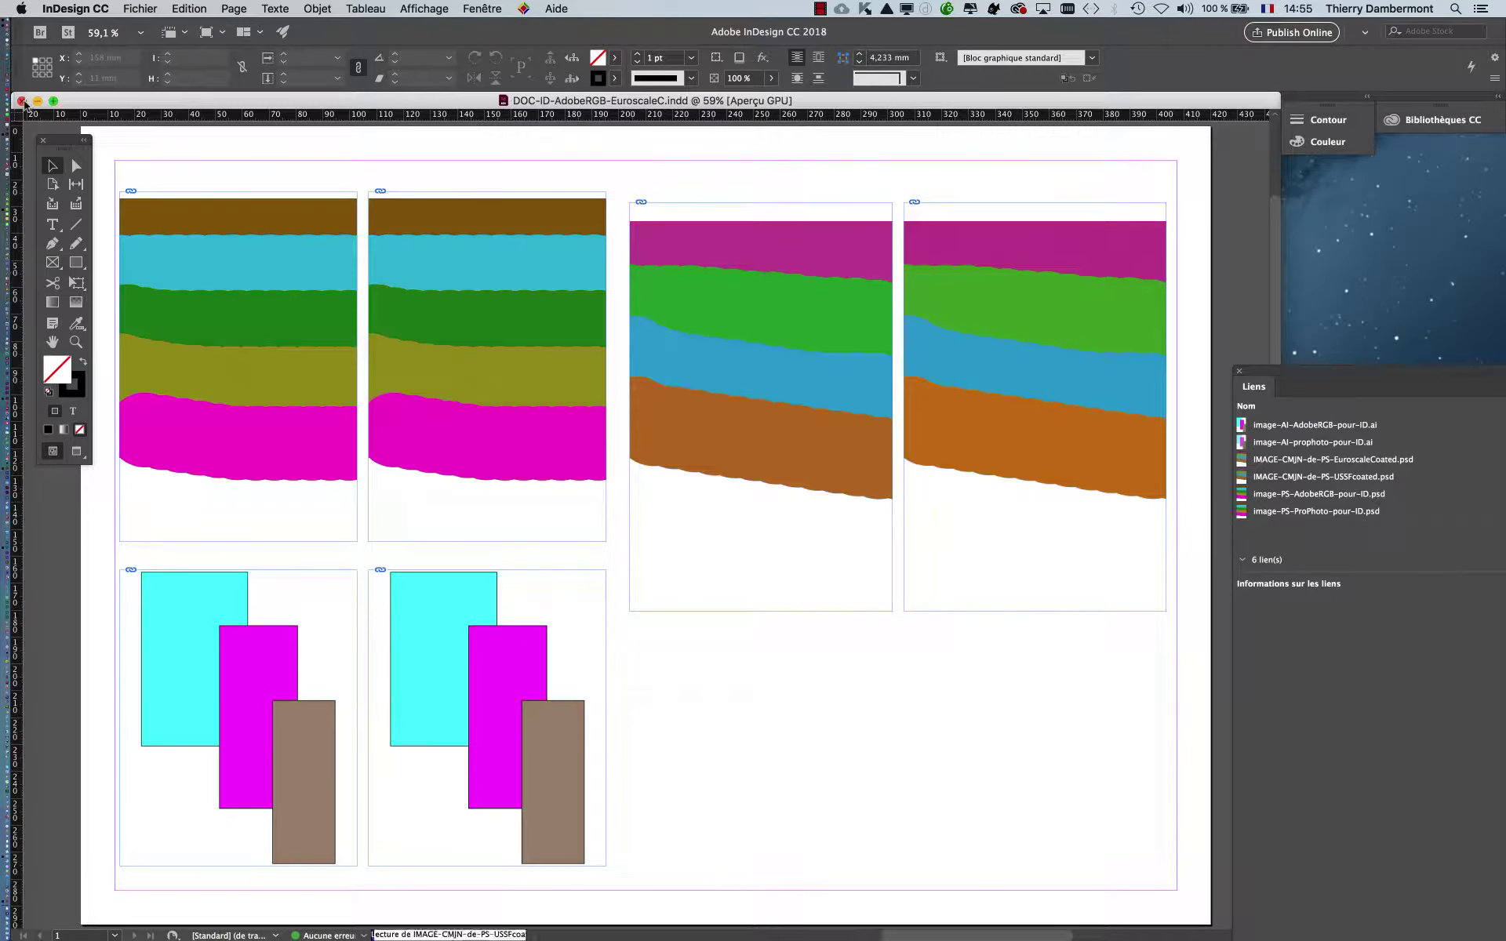
click(22, 100)
click(140, 9)
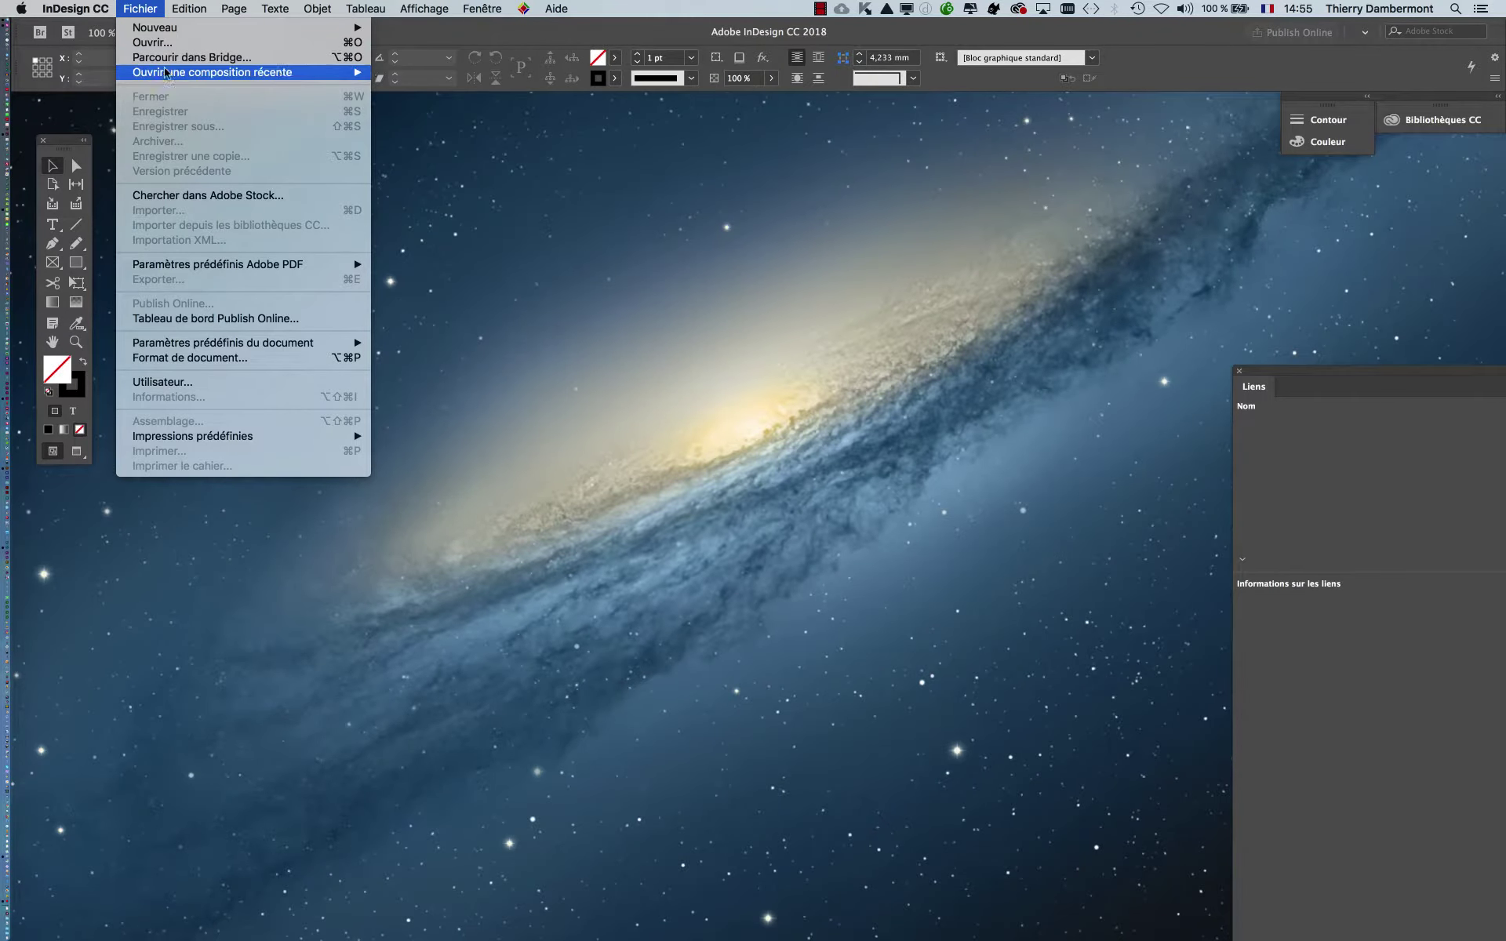
click(400, 72)
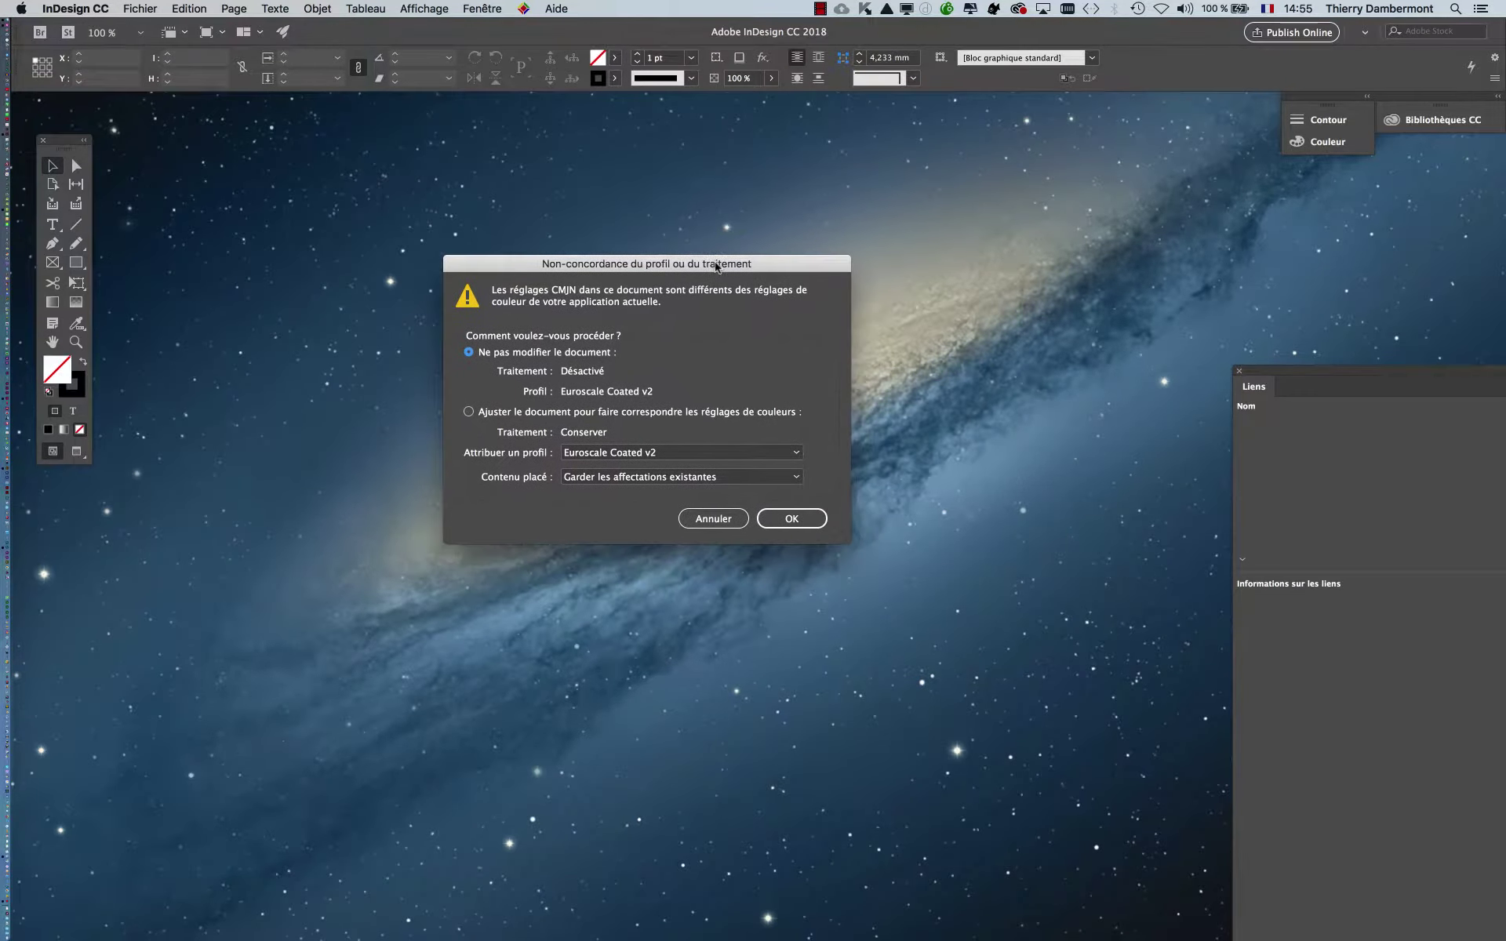
key(alt)
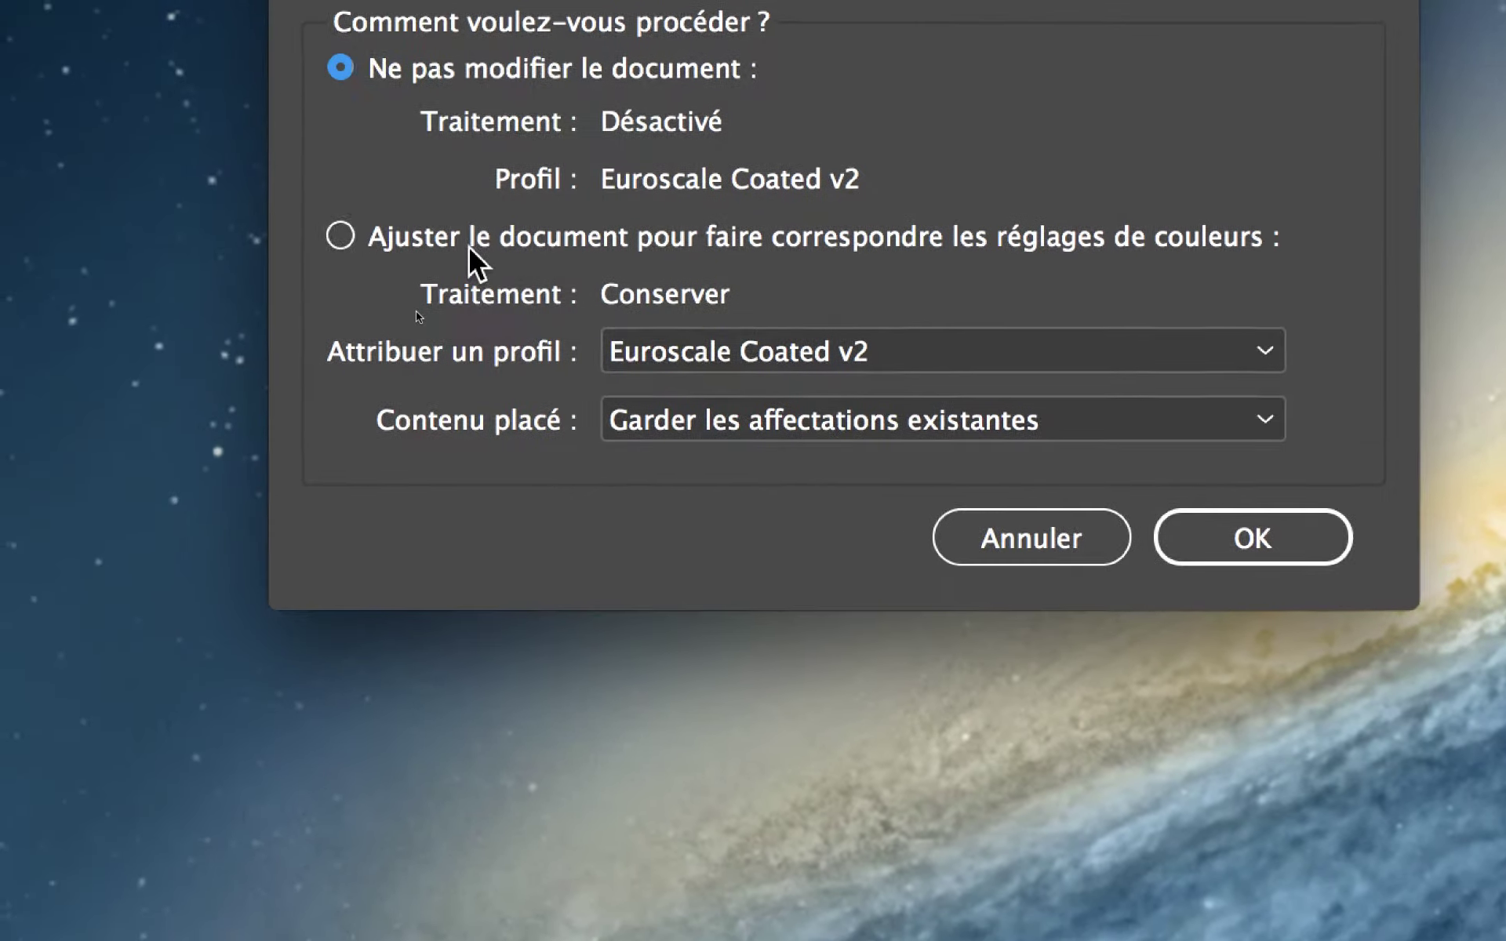
Adjust the document to Euroscale Coated v2 with placed content set to enable all profiles
click(469, 248)
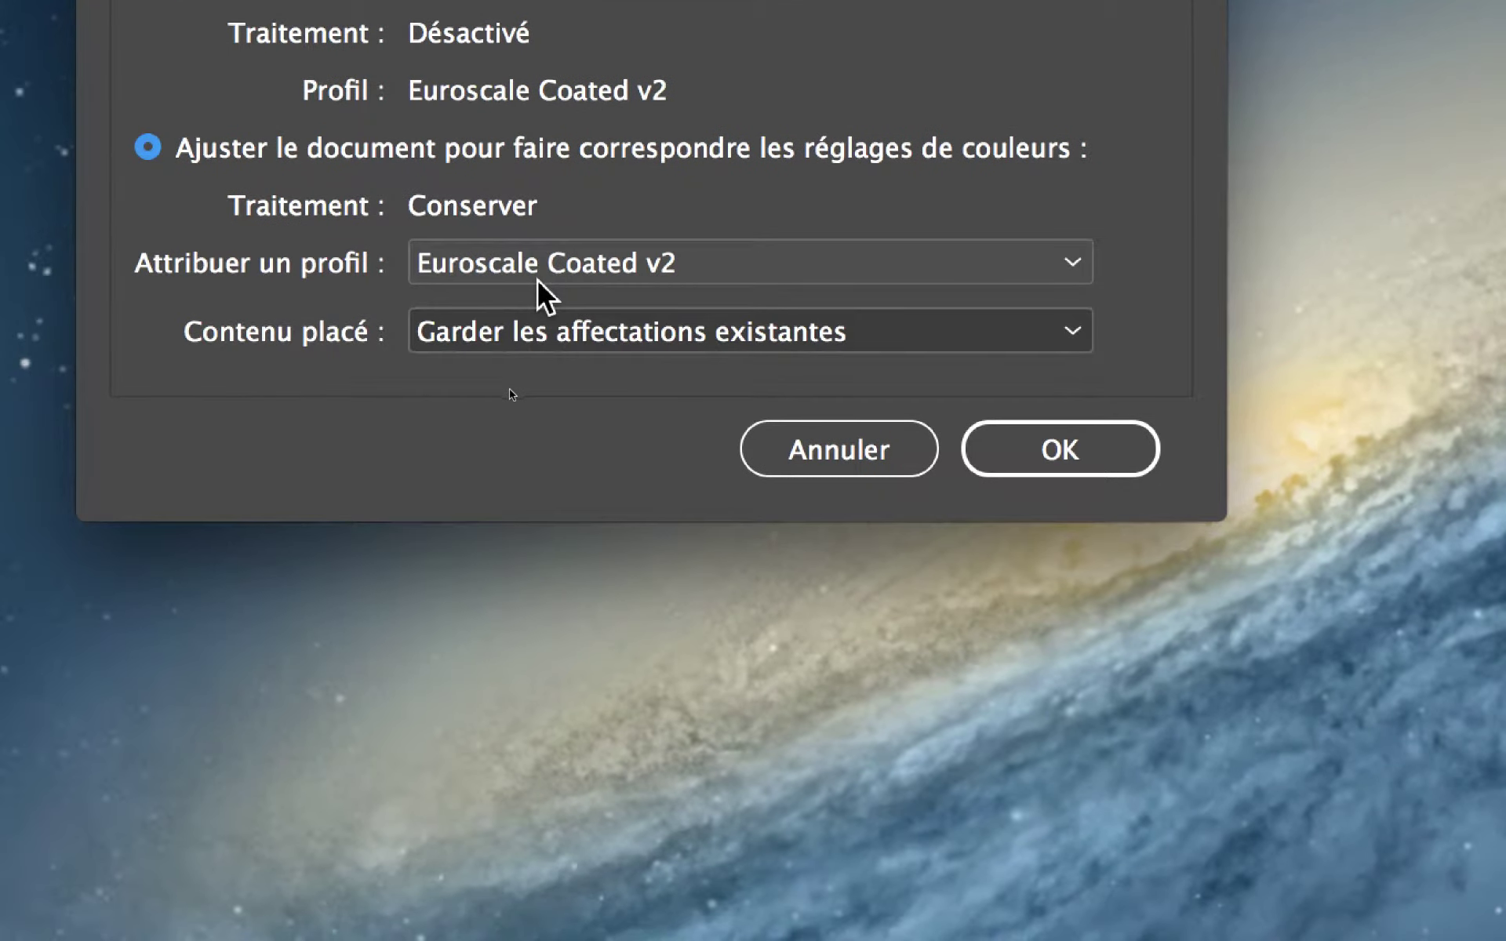
click(541, 331)
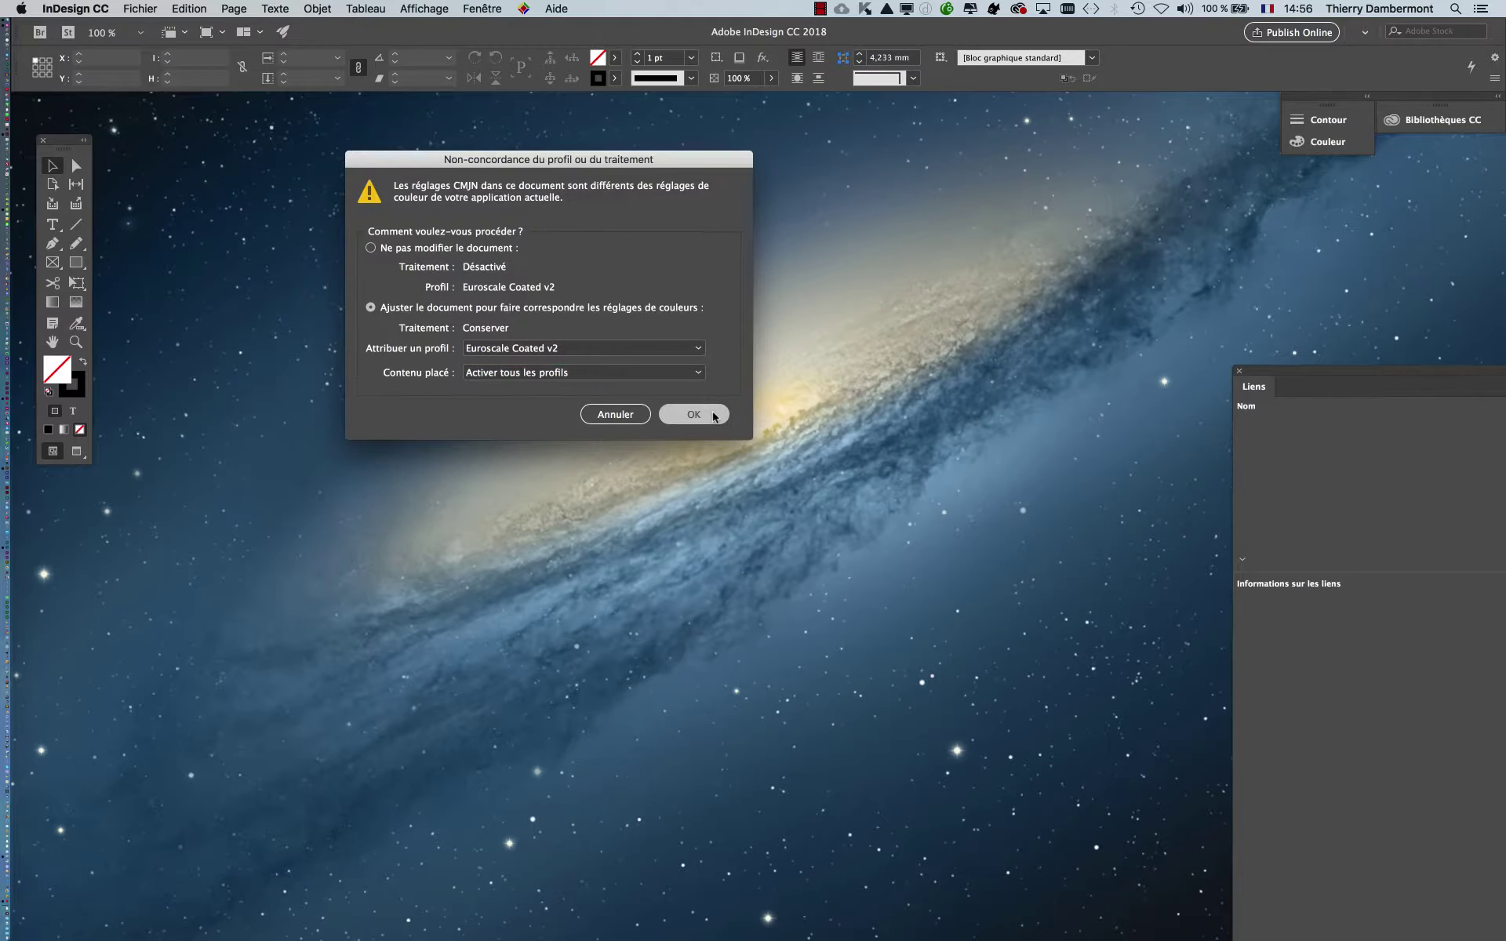
click(706, 409)
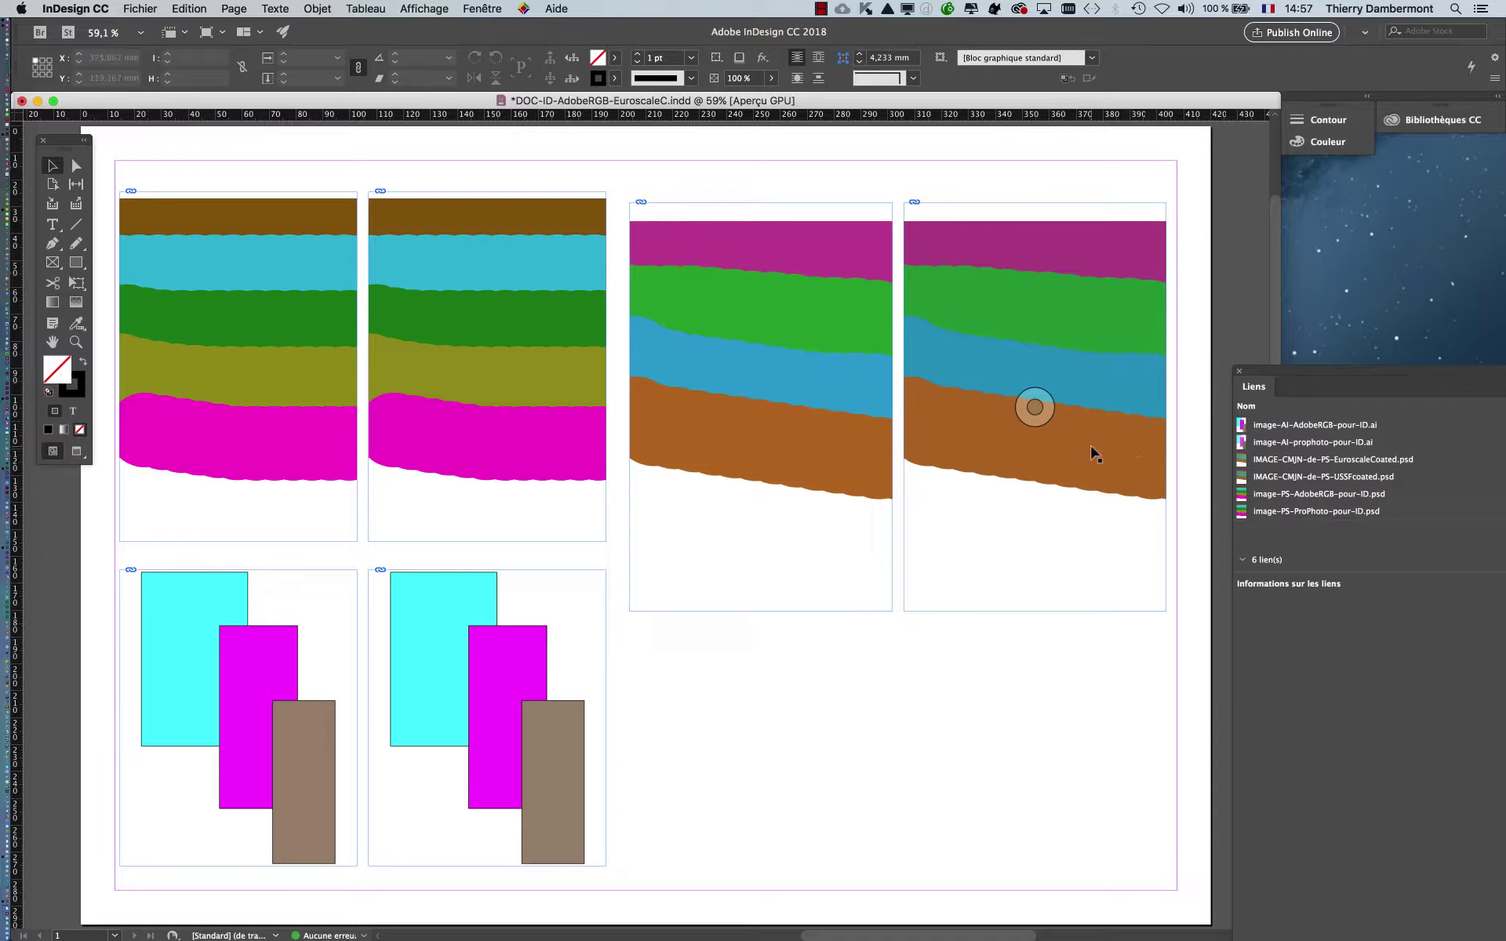
Enlarge the Liens panel and save a copy as DOC-ID-AdobeRGB-EuroscaleC-2.indd
drag(1268, 366, 1256, 330)
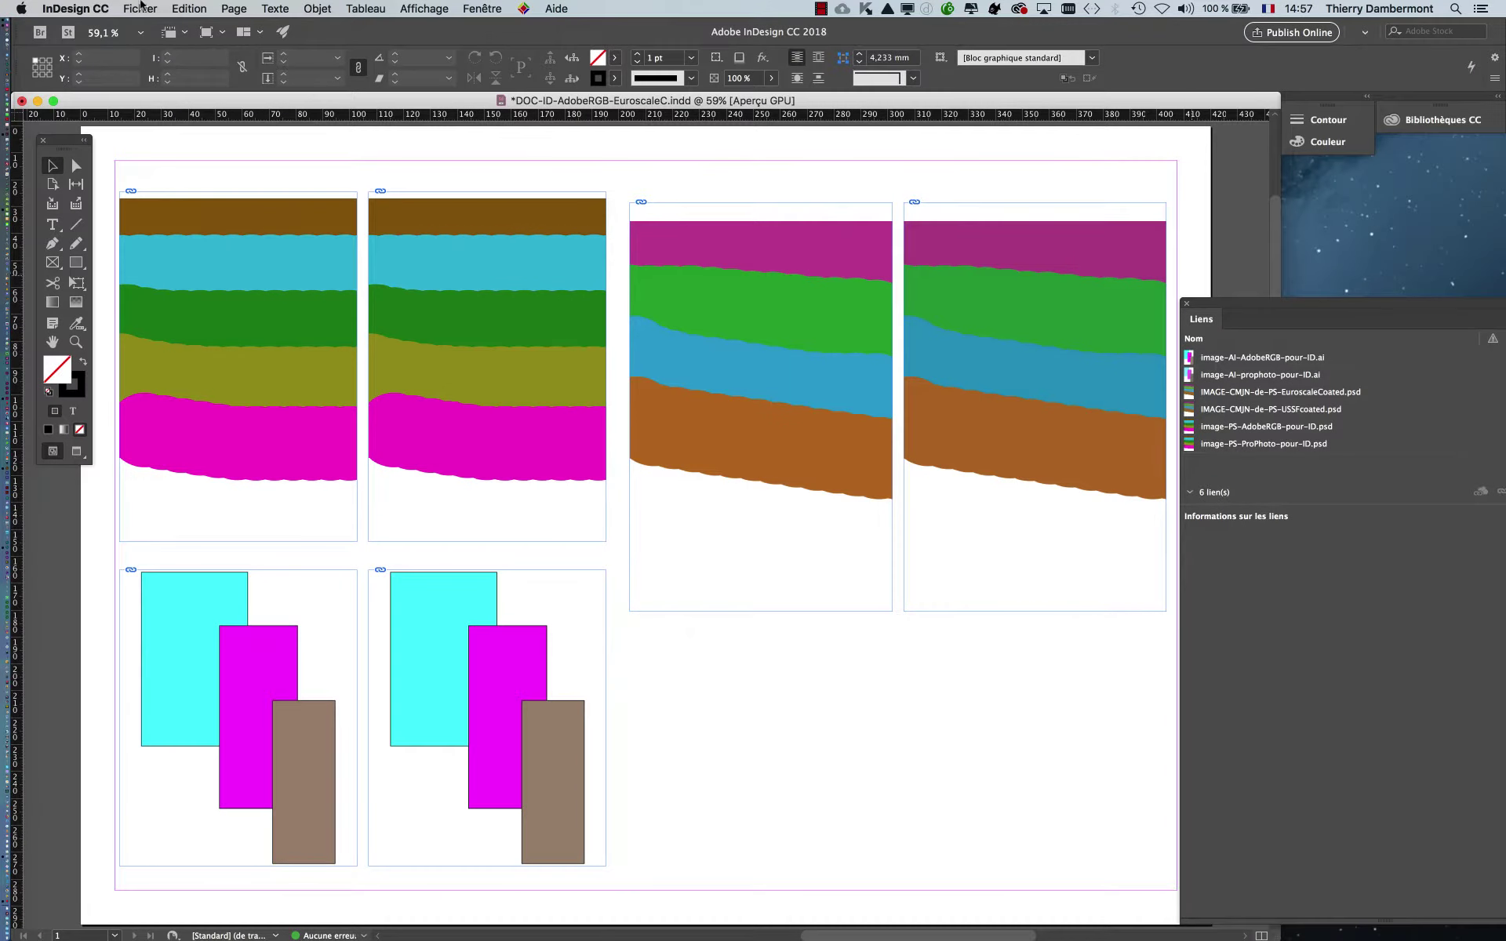
click(141, 8)
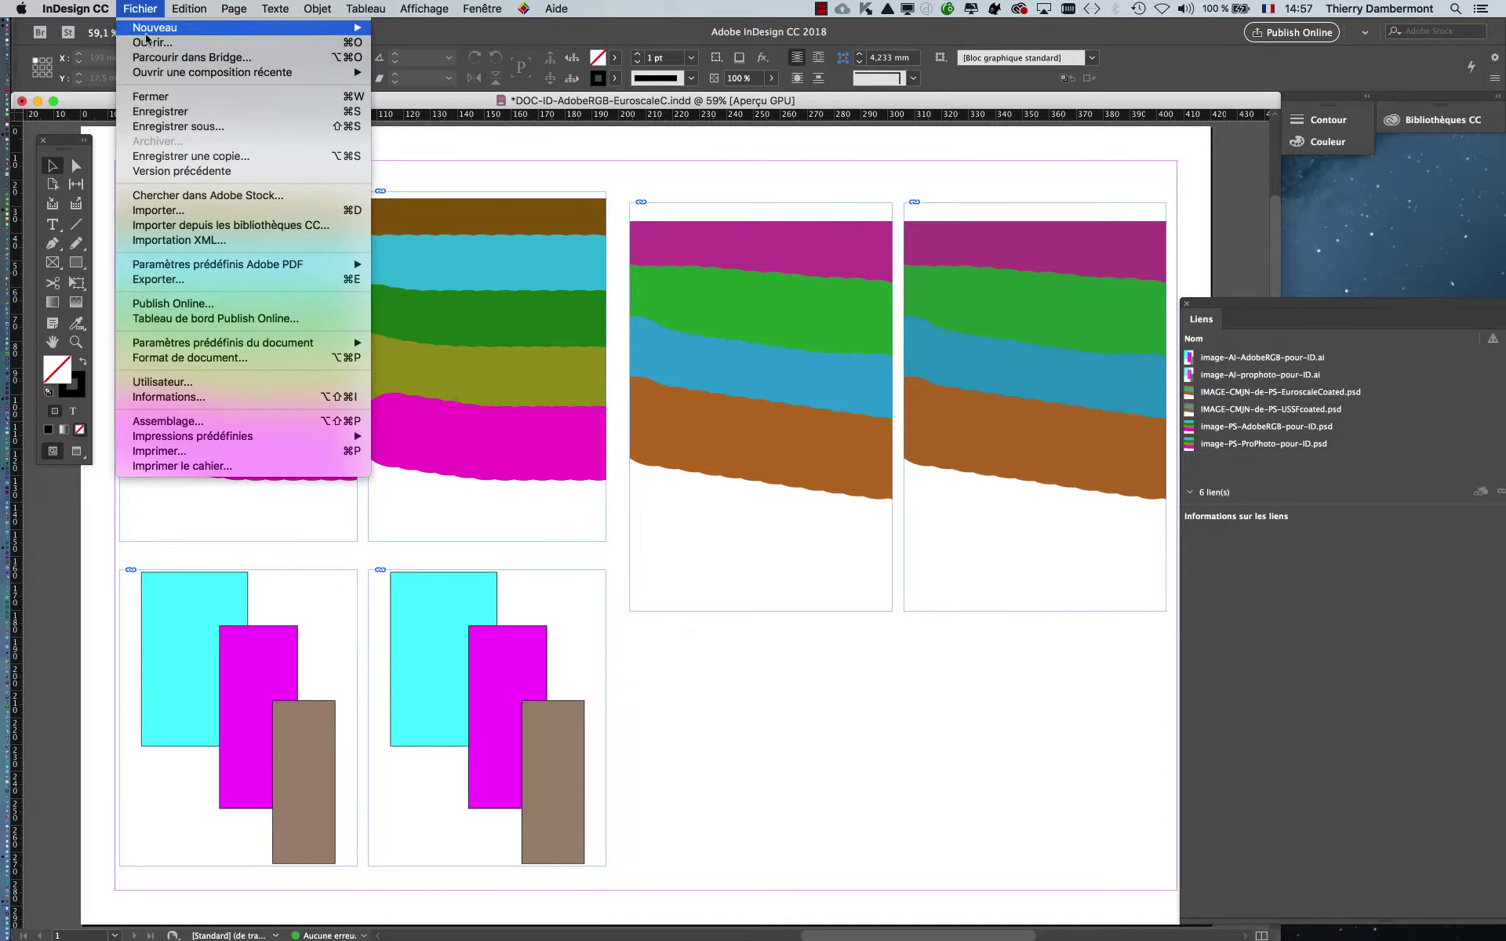
click(180, 125)
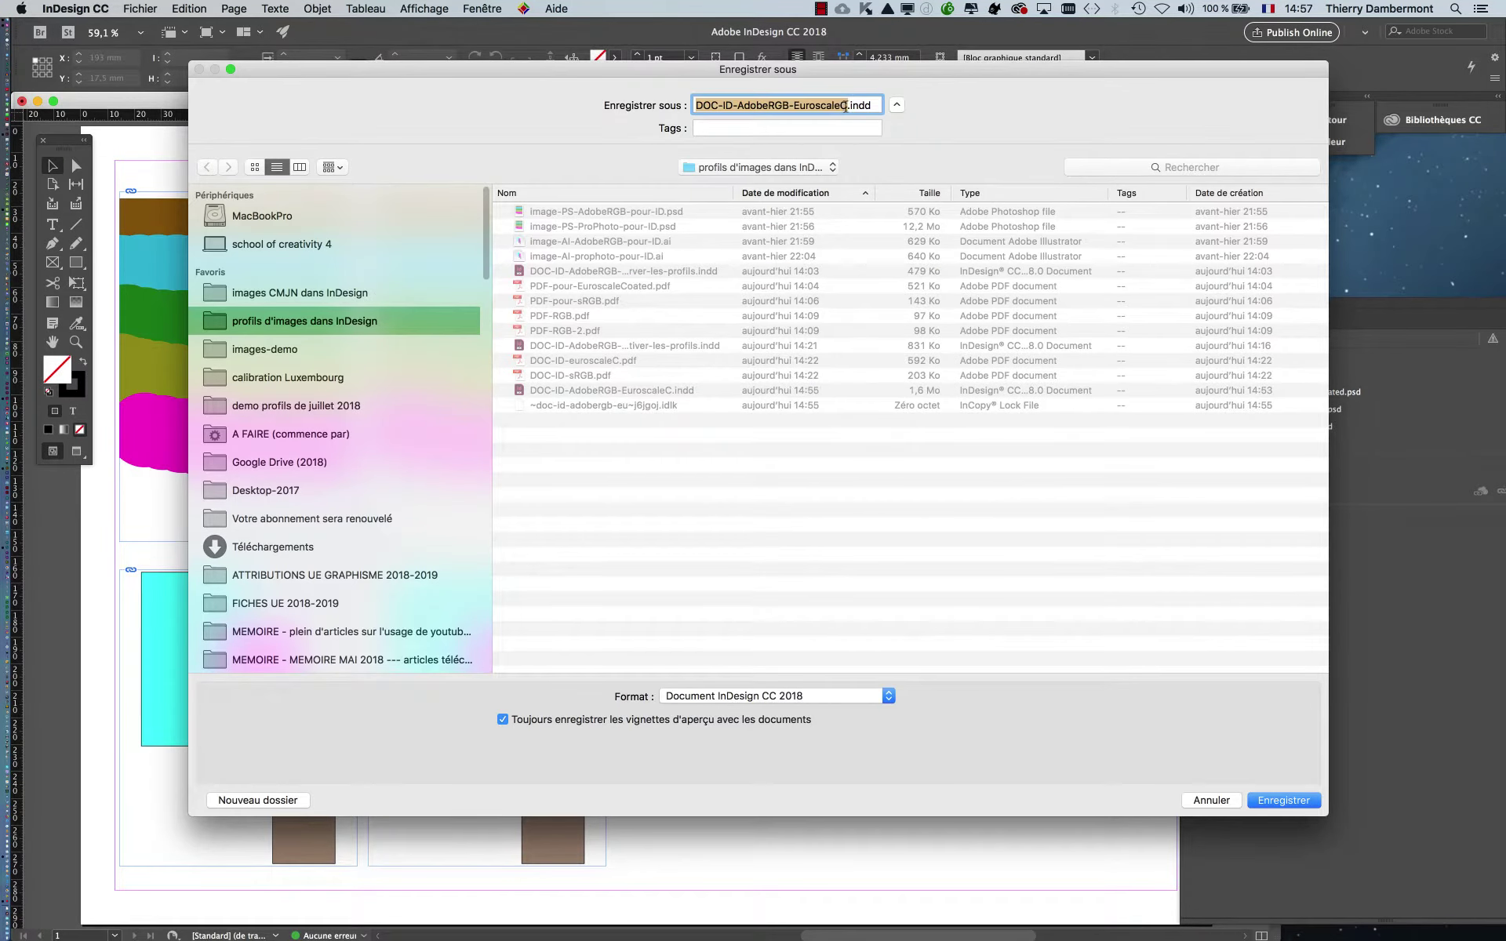
click(846, 106)
key(Return)
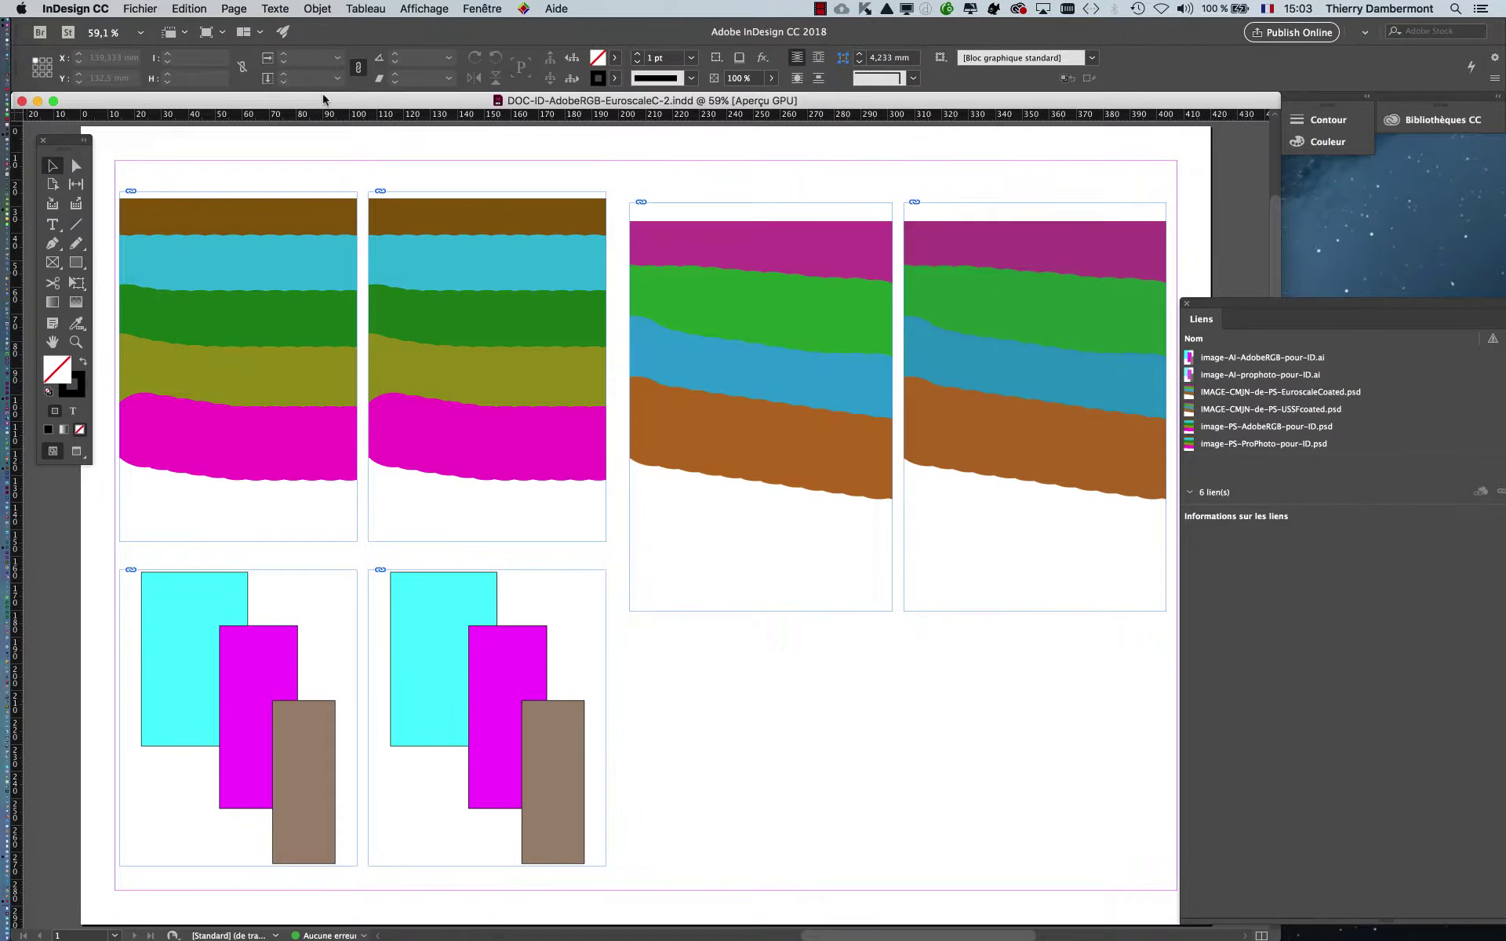
click(137, 6)
Name the PDF export DOC-ID-EuroscaleCoated.pdf in the images CMJN dans InDesign folder
click(1007, 704)
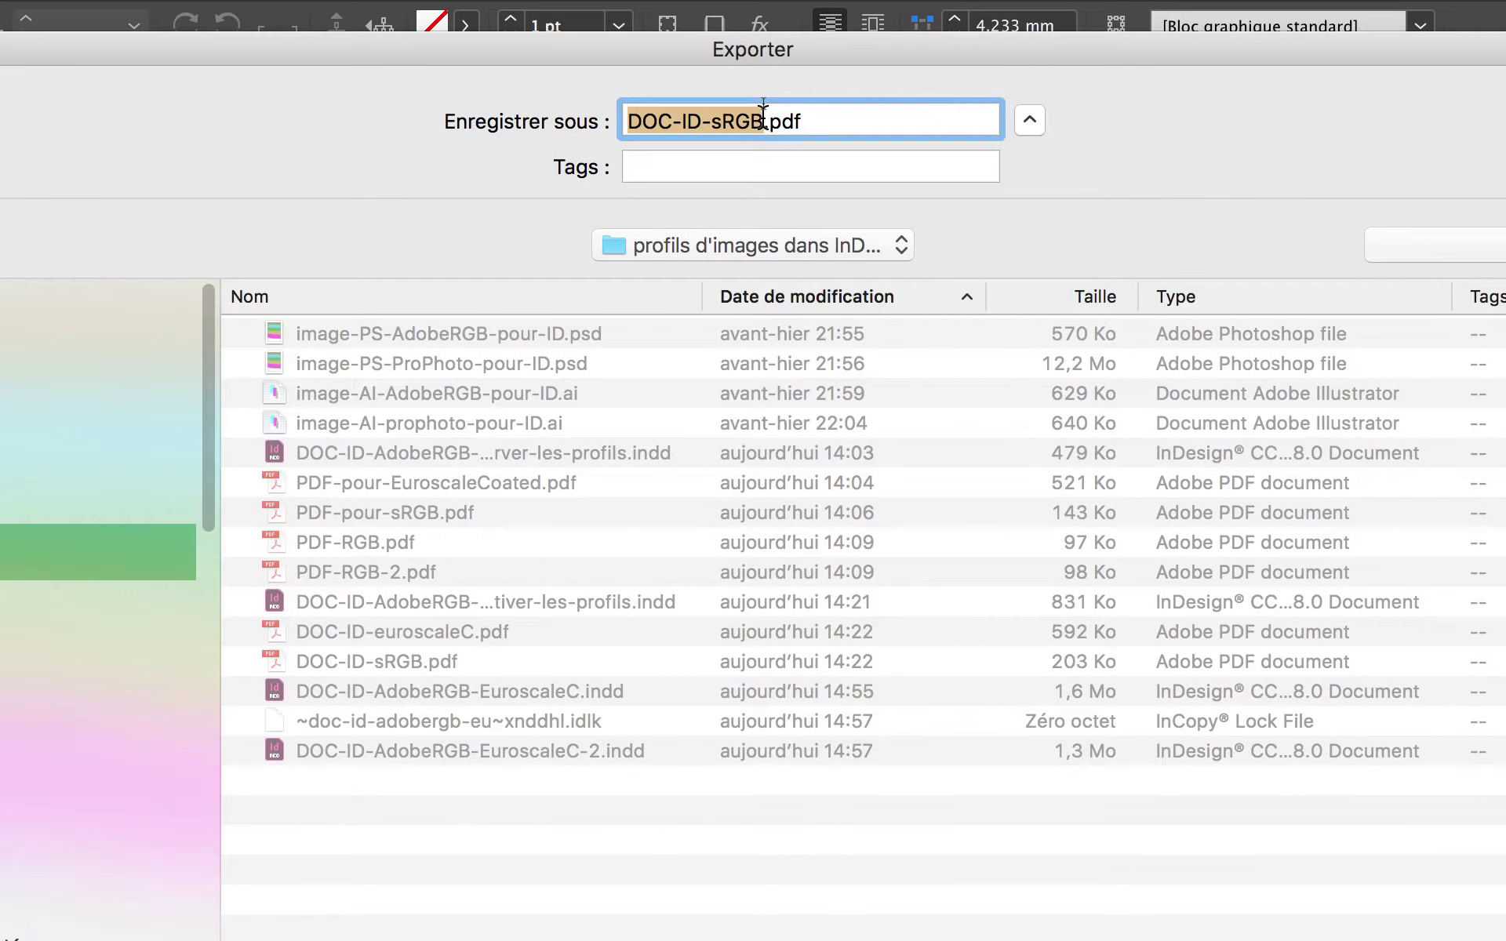
drag(763, 119, 713, 119)
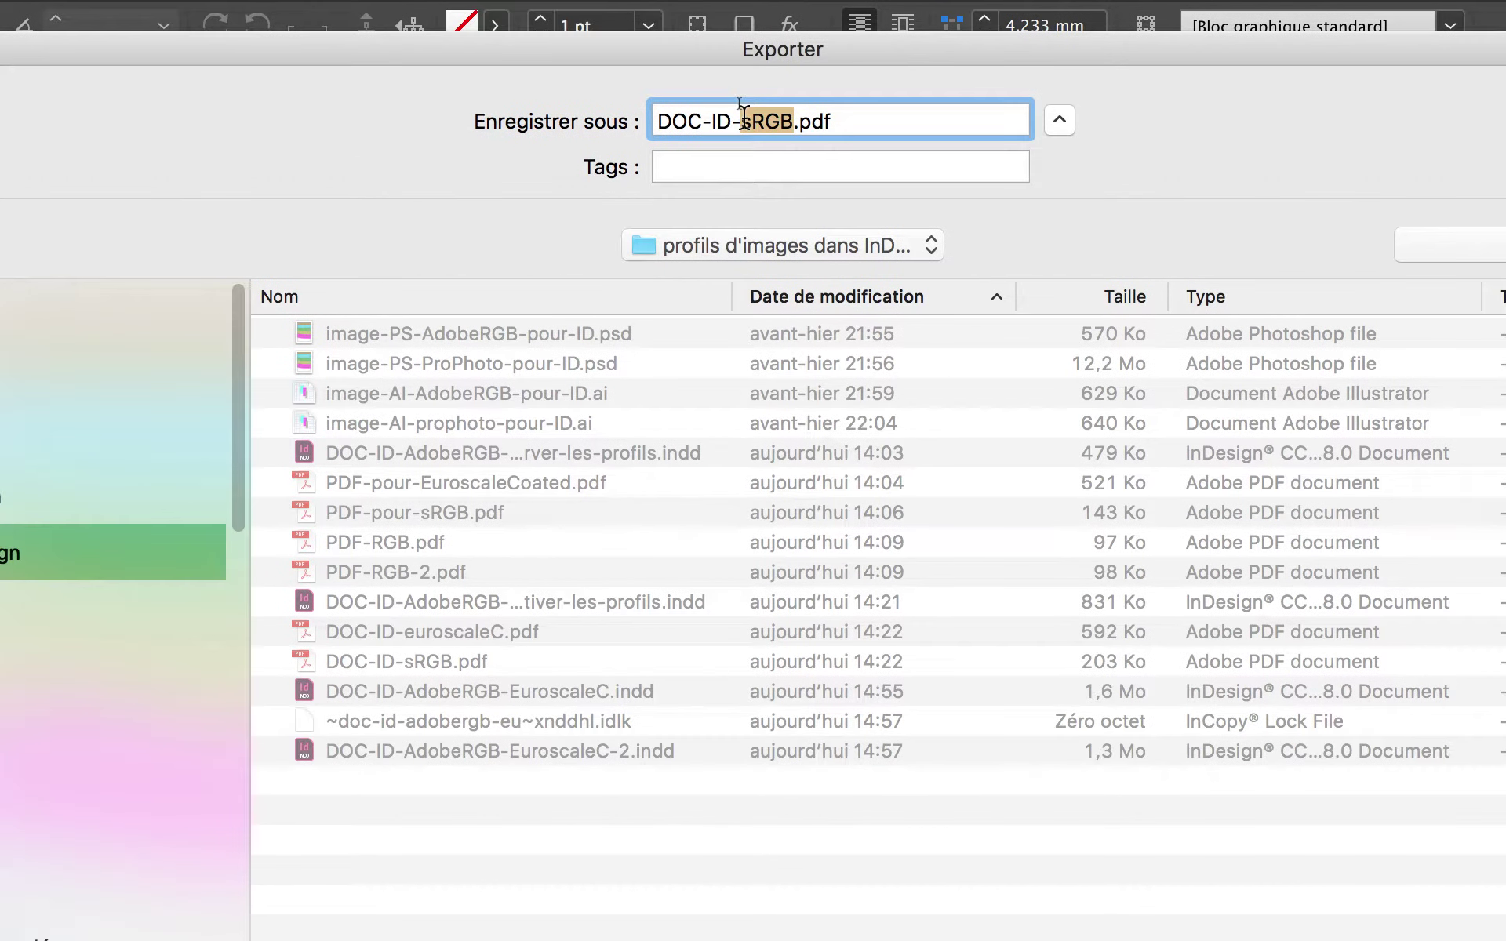
text(Euro)
text(scale)
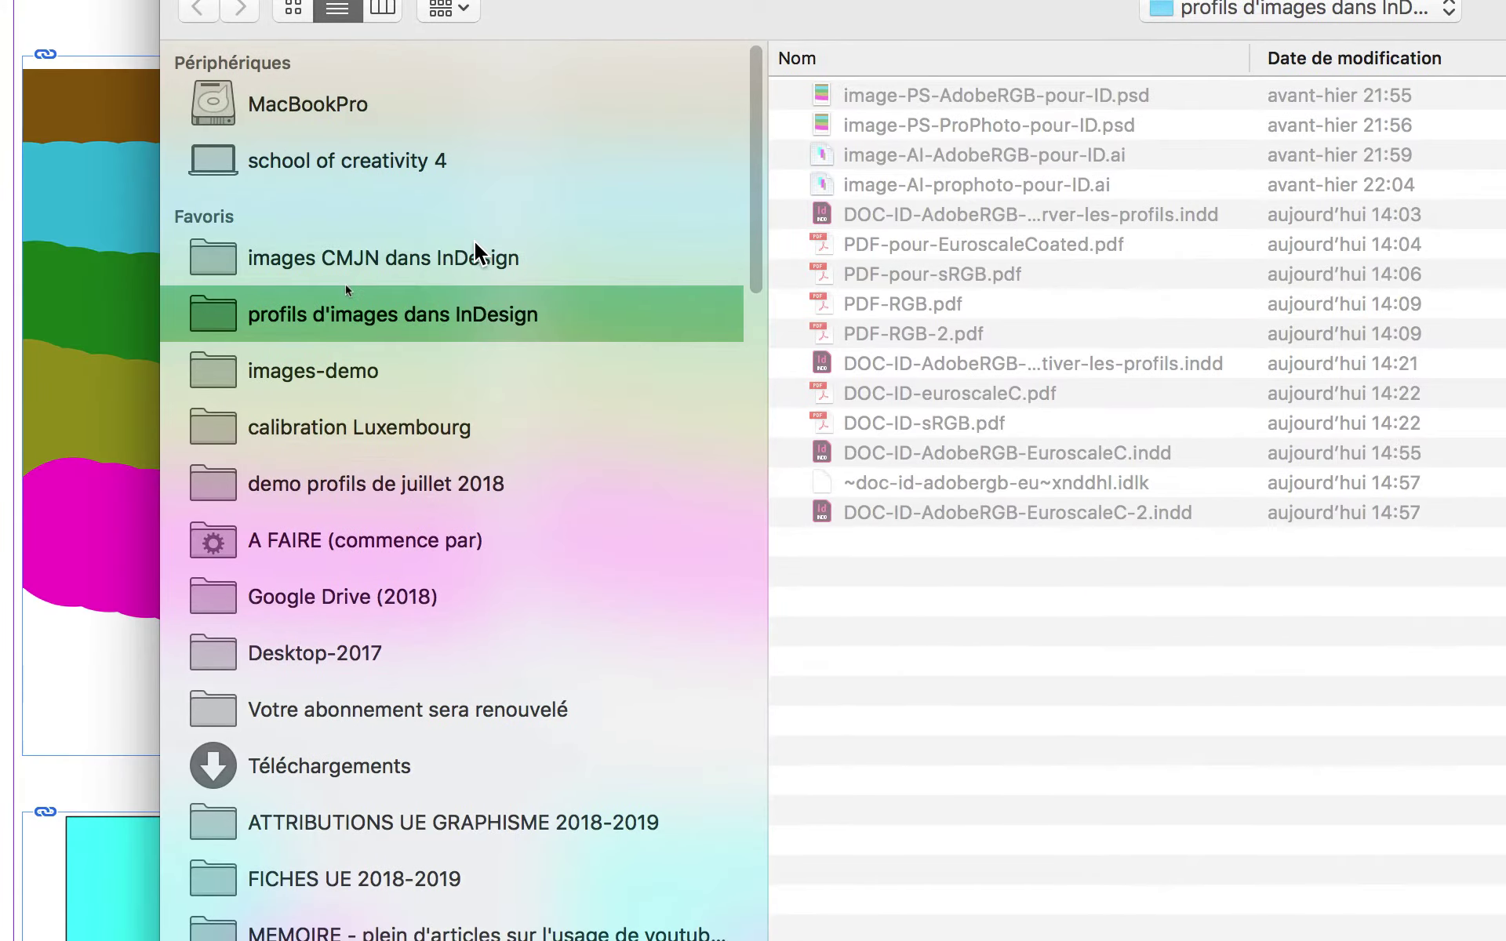
click(493, 259)
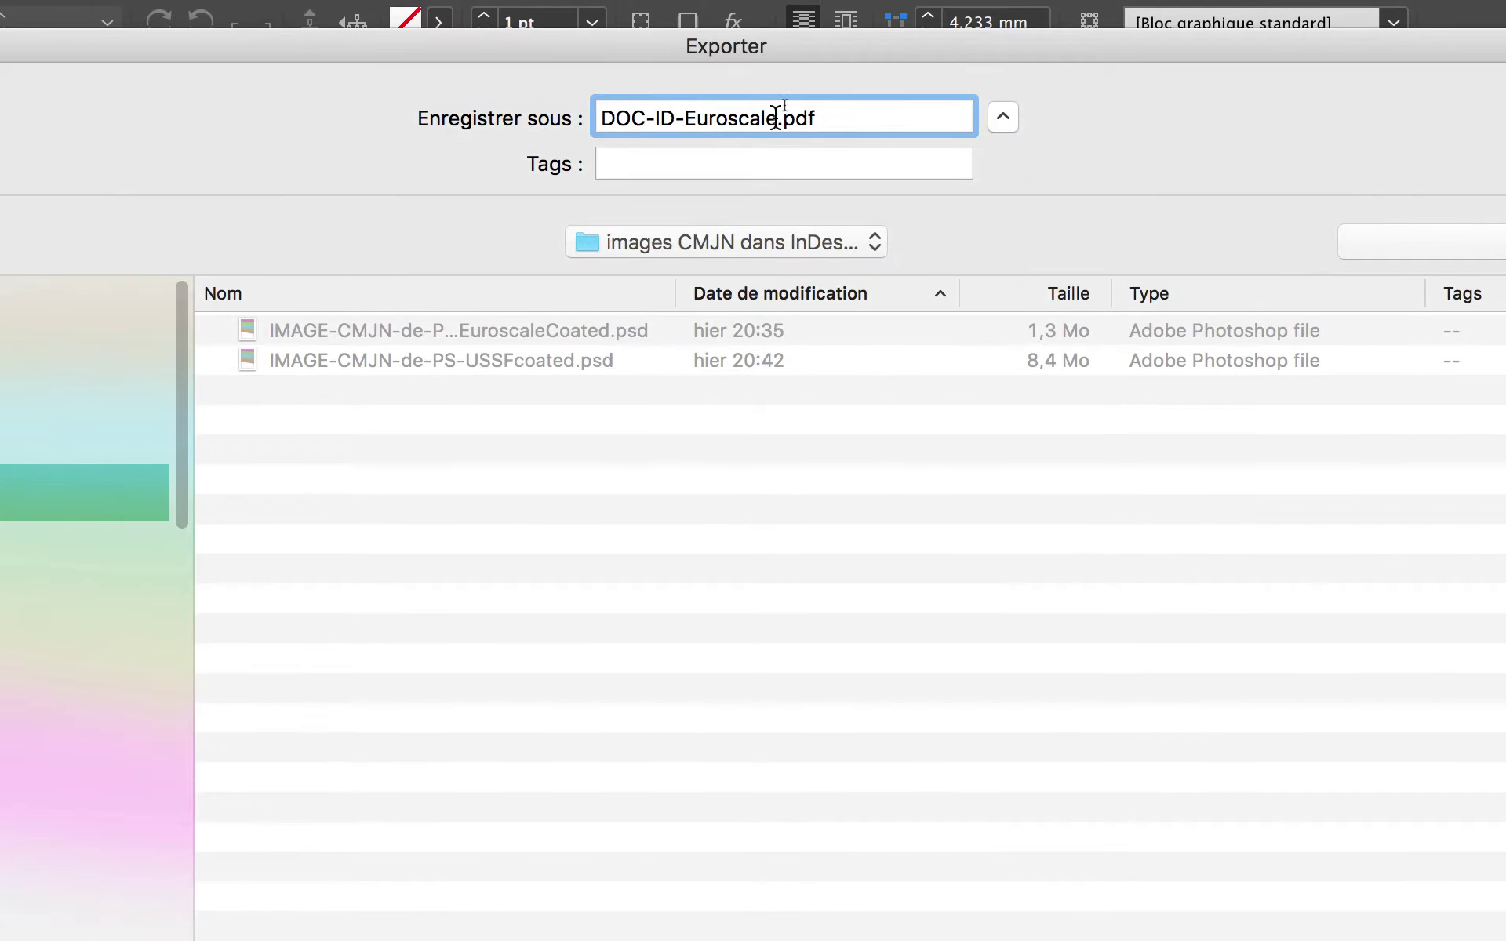
text(C)
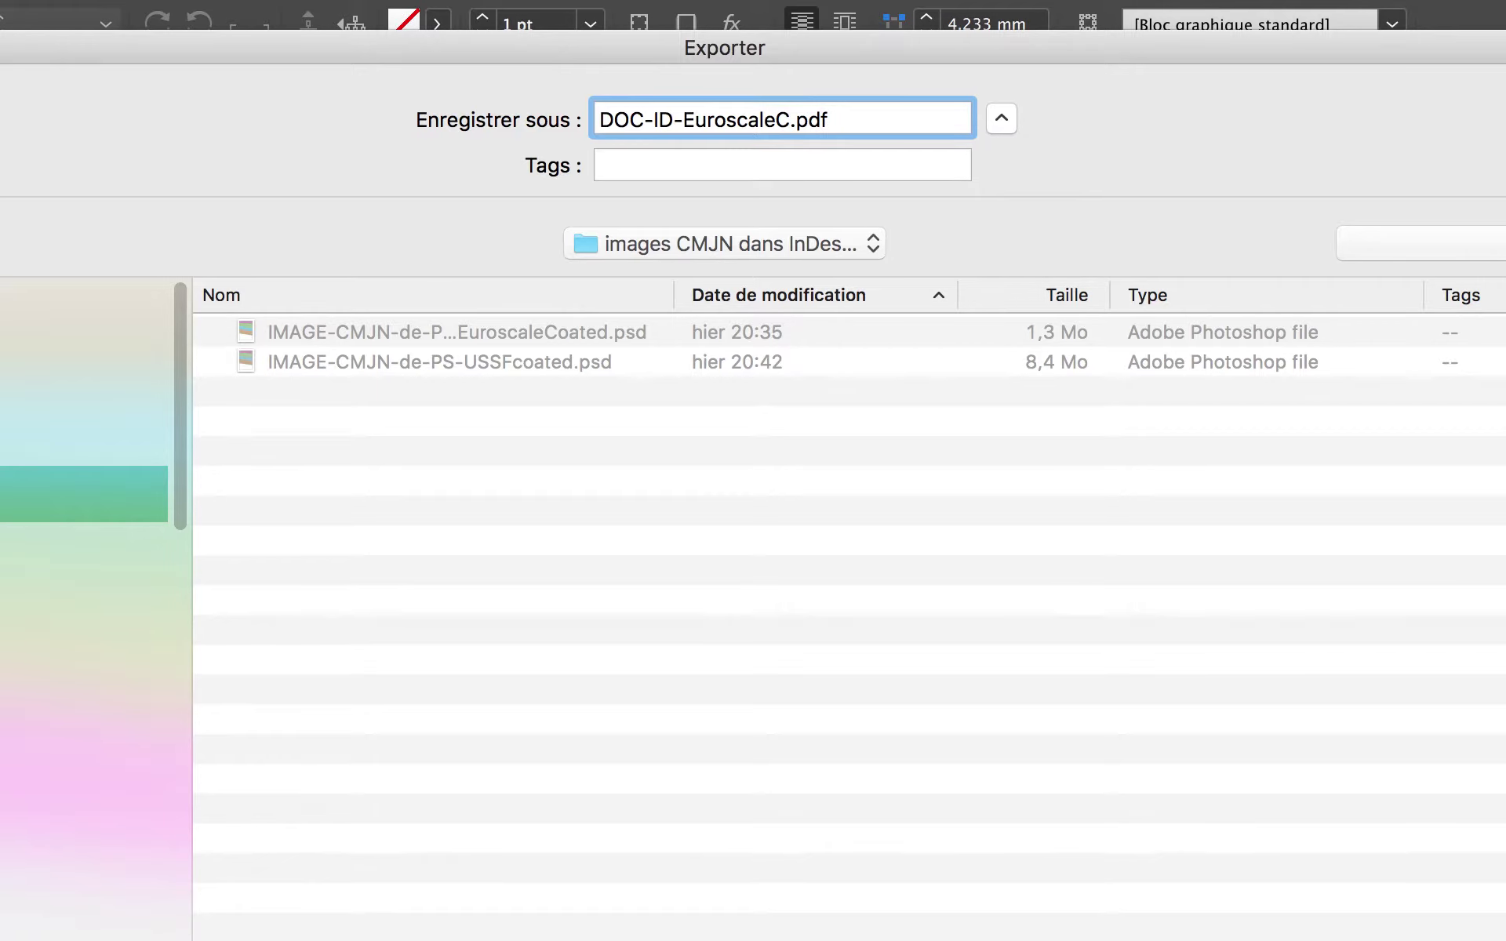
text(oated)
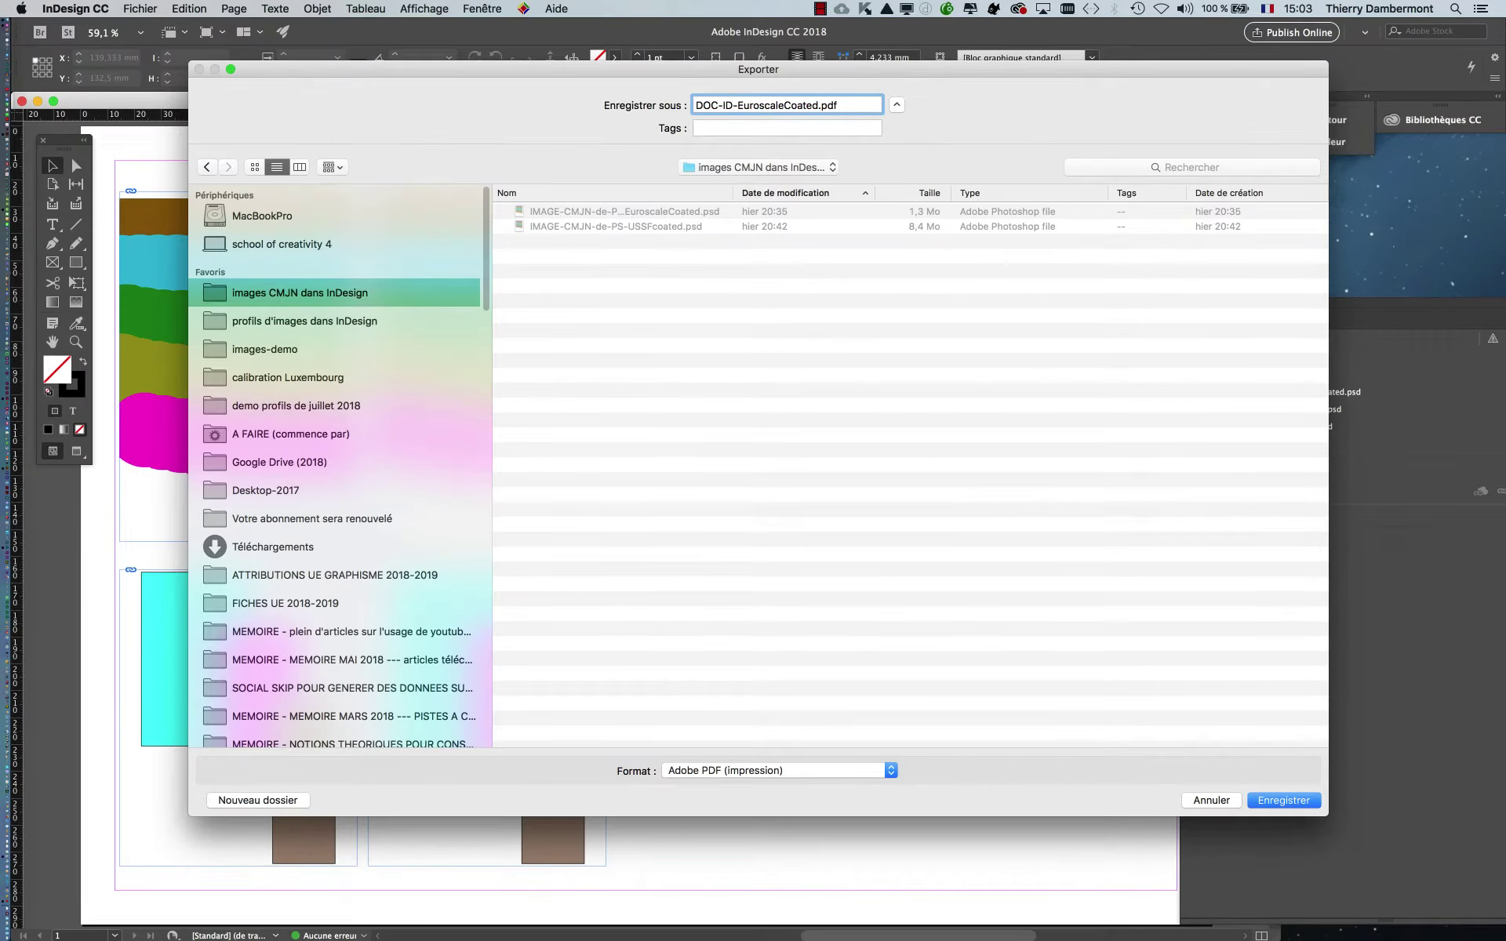
Export the PDF with colours converted to destination Euroscale Coated v2
key(Return)
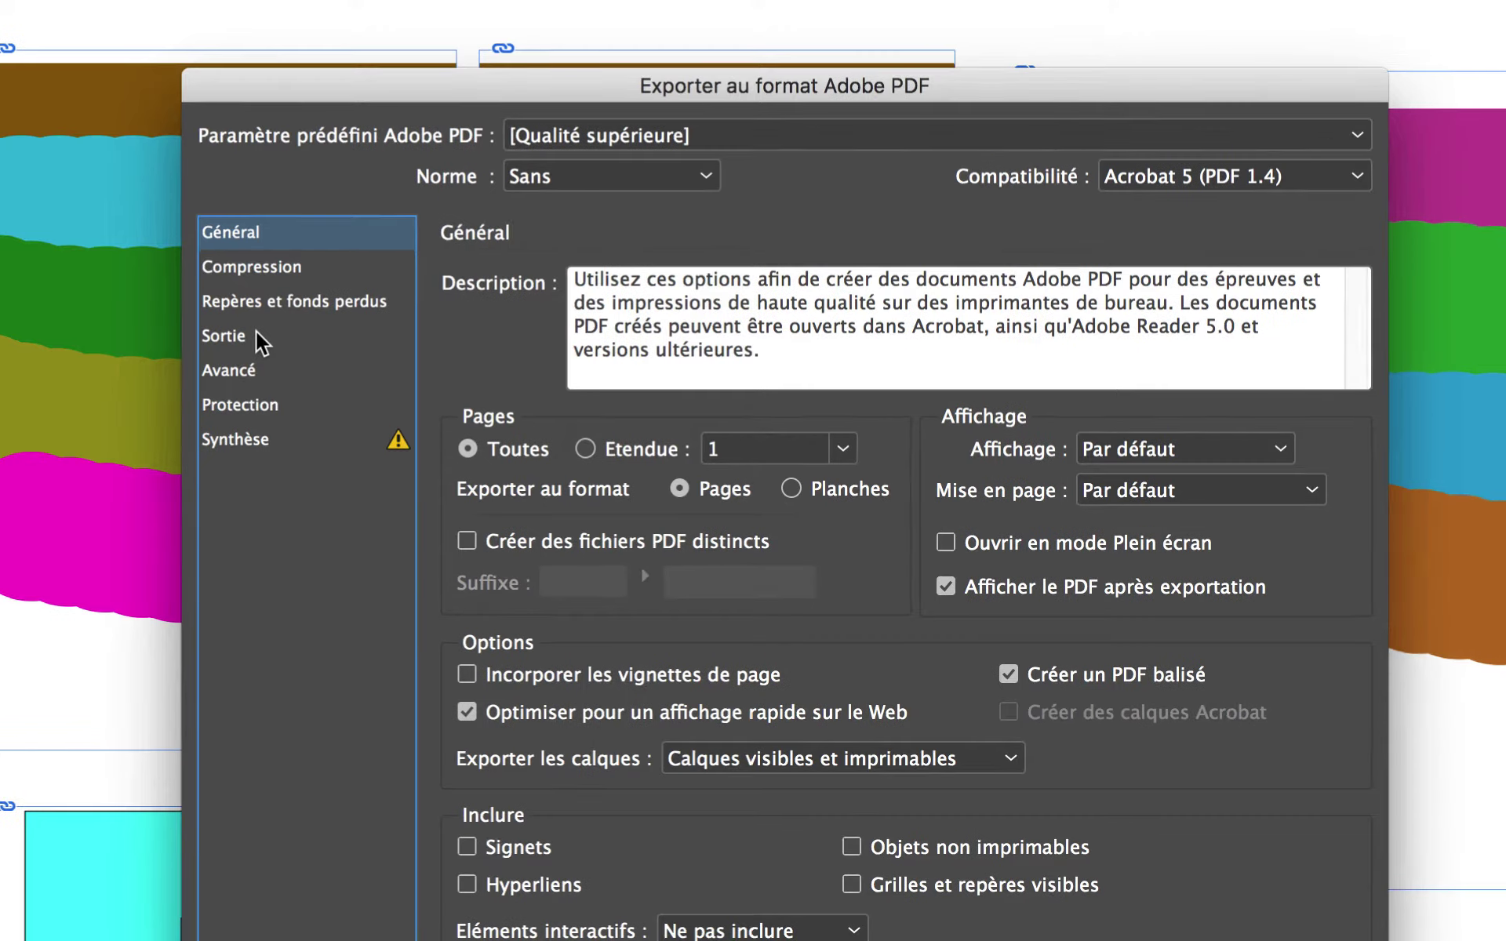
click(257, 332)
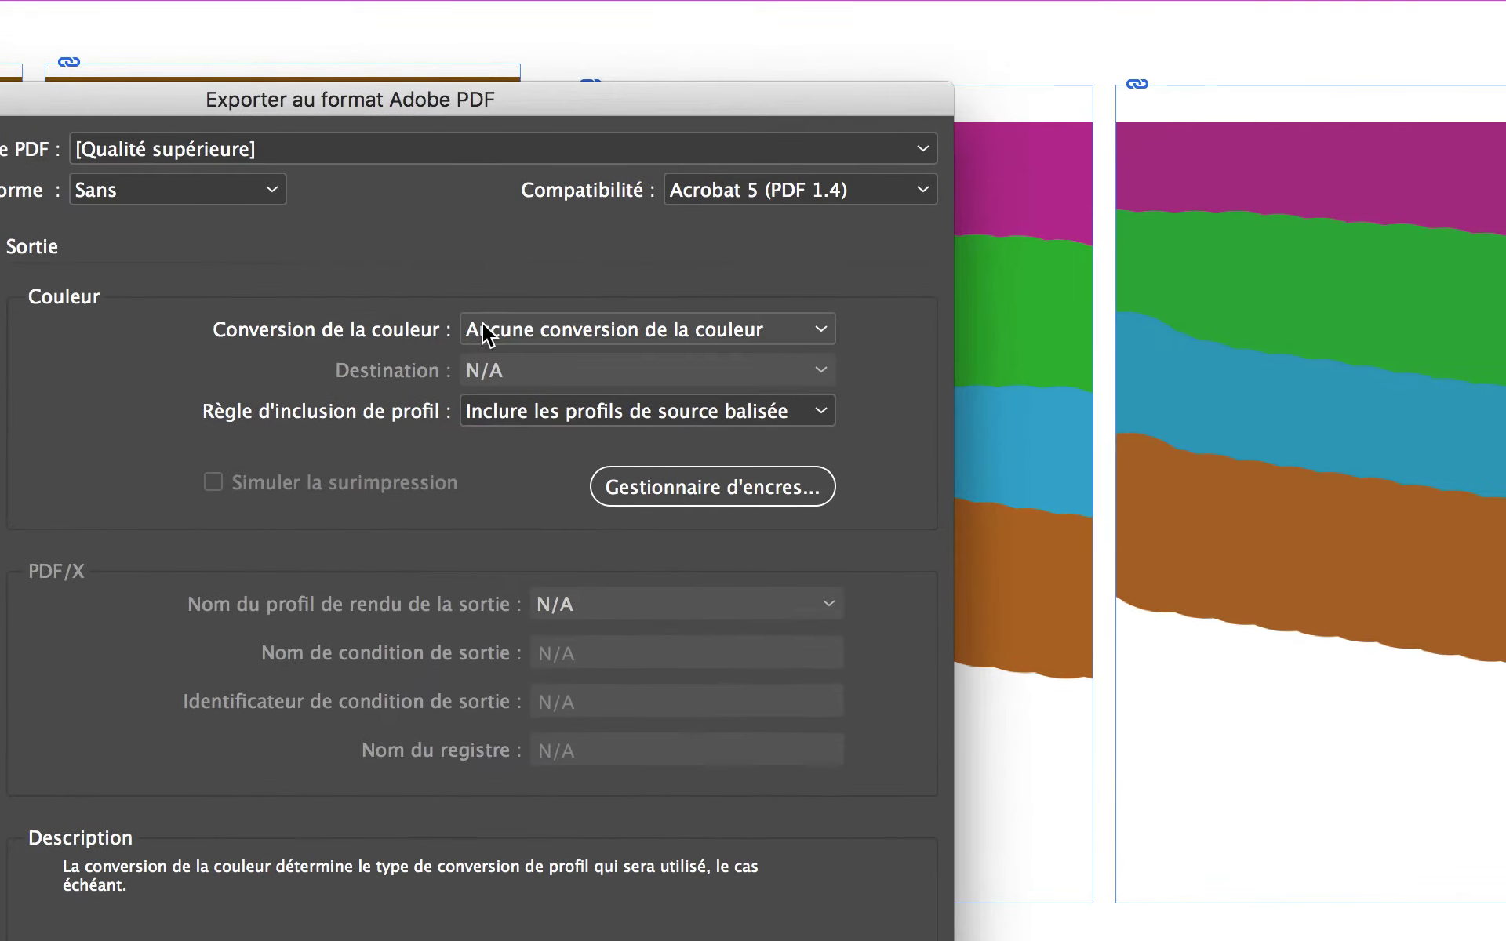
click(931, 317)
click(941, 379)
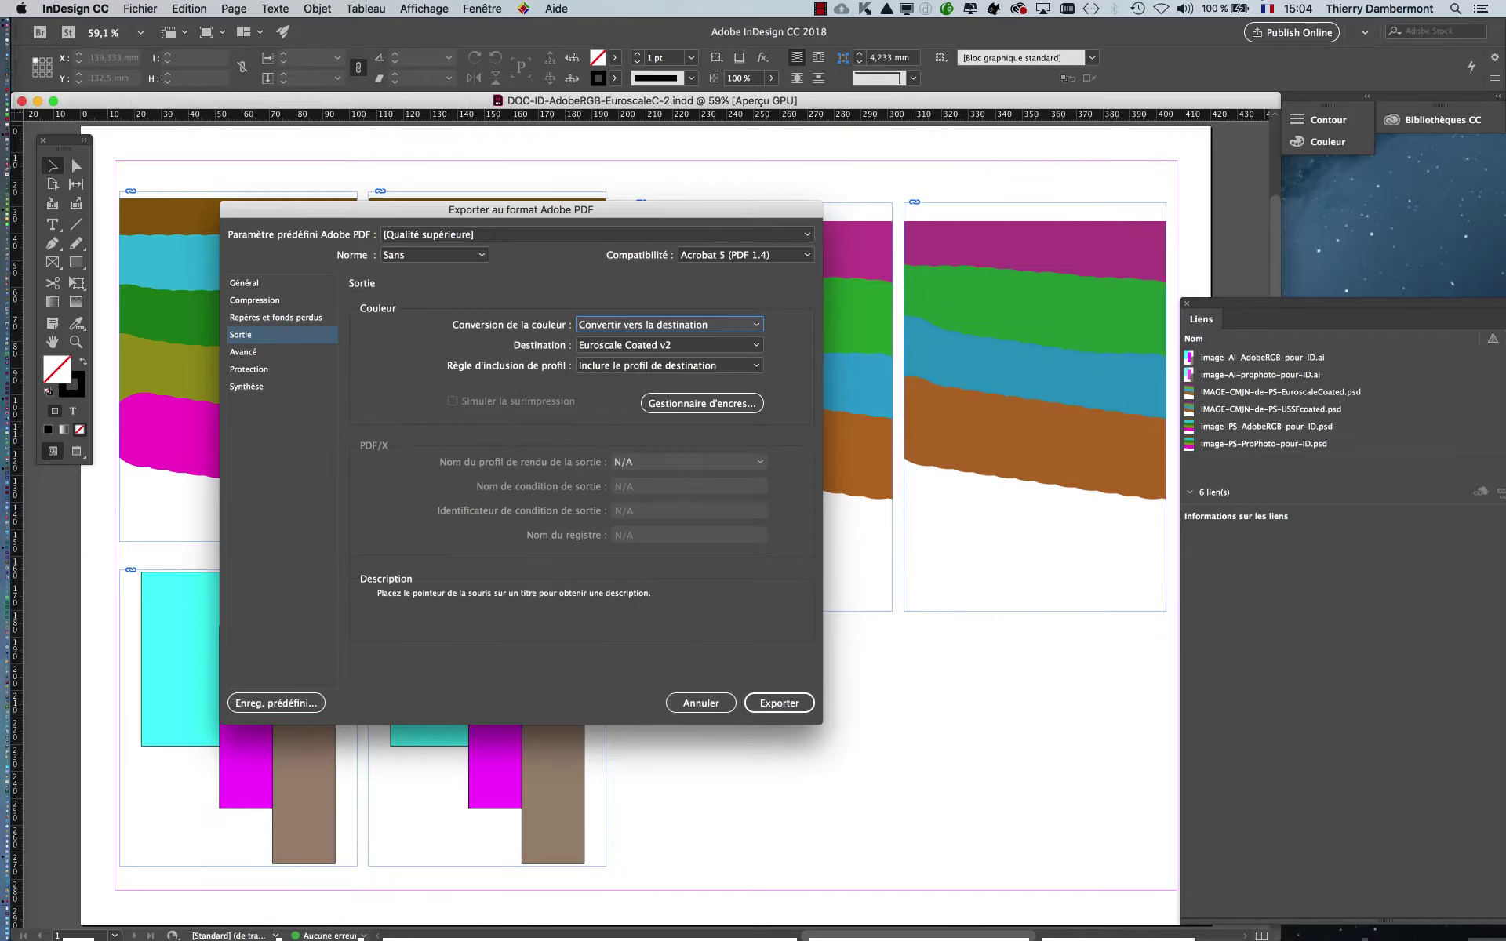
key(Return)
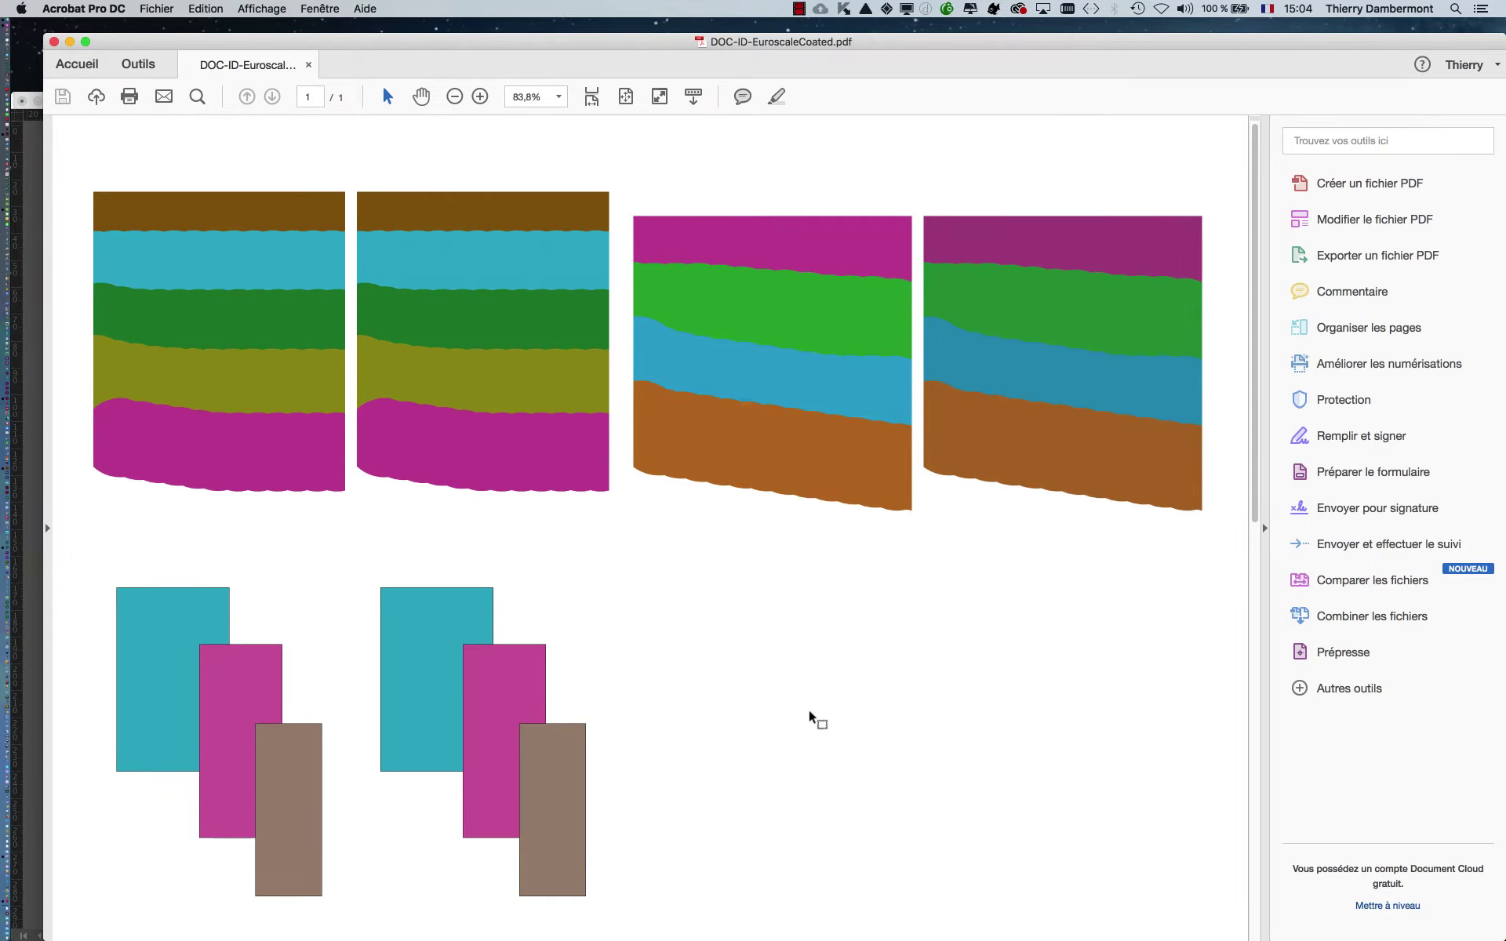
Resize and position the Acrobat PDF window beside the InDesign layout to compare colours
mouse_move(1127, 41)
mouse_down()
mouse_move(1151, 573)
mouse_move(1145, 451)
mouse_up()
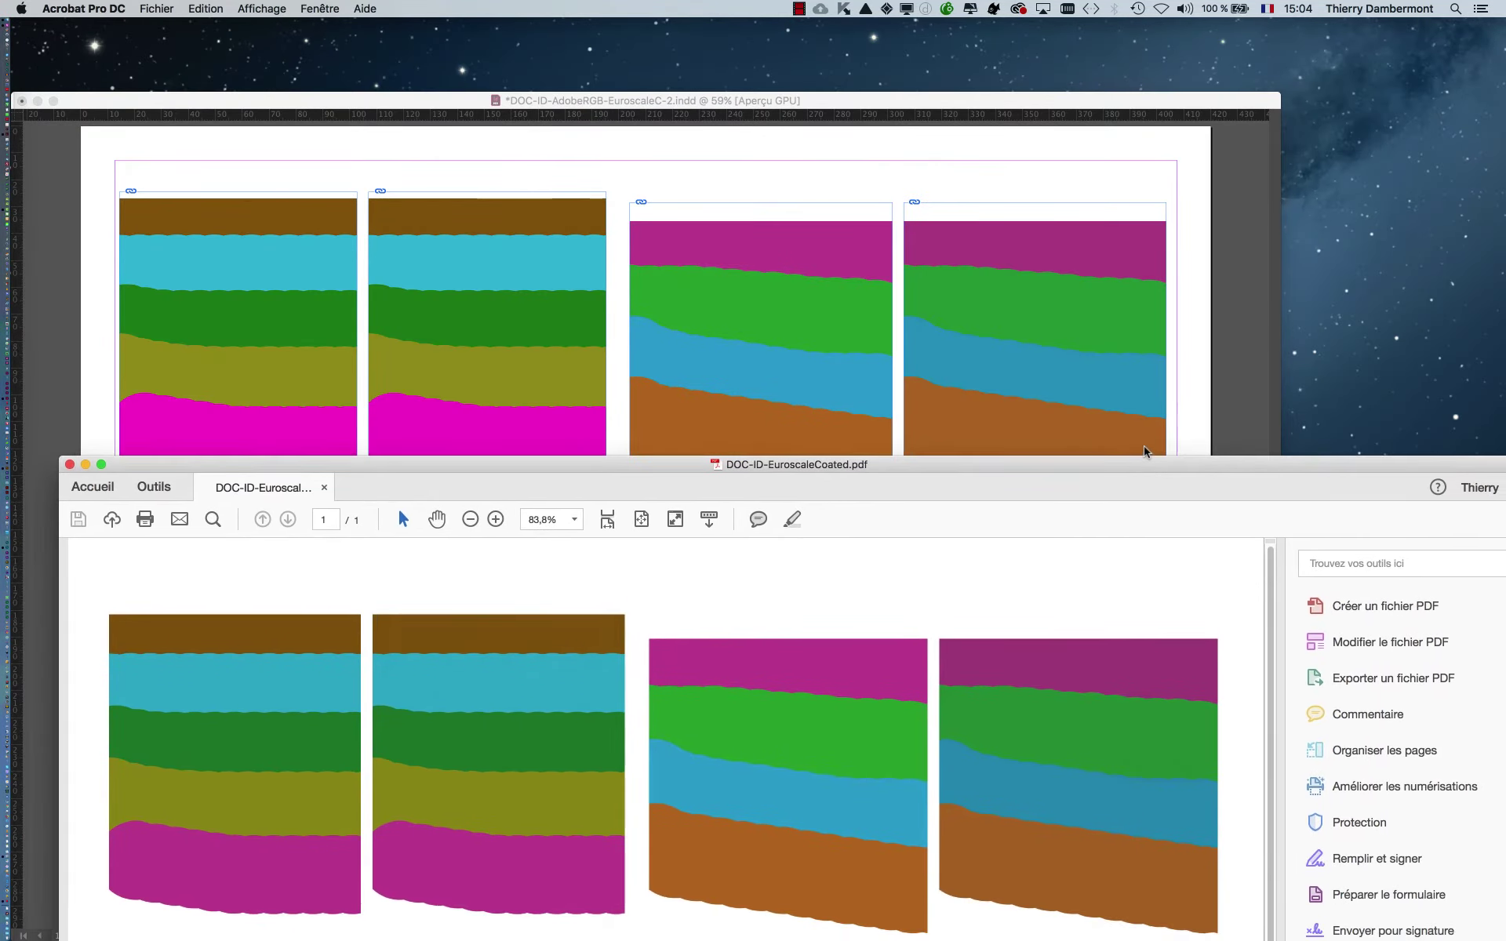
key(ctrl+alt+Return)
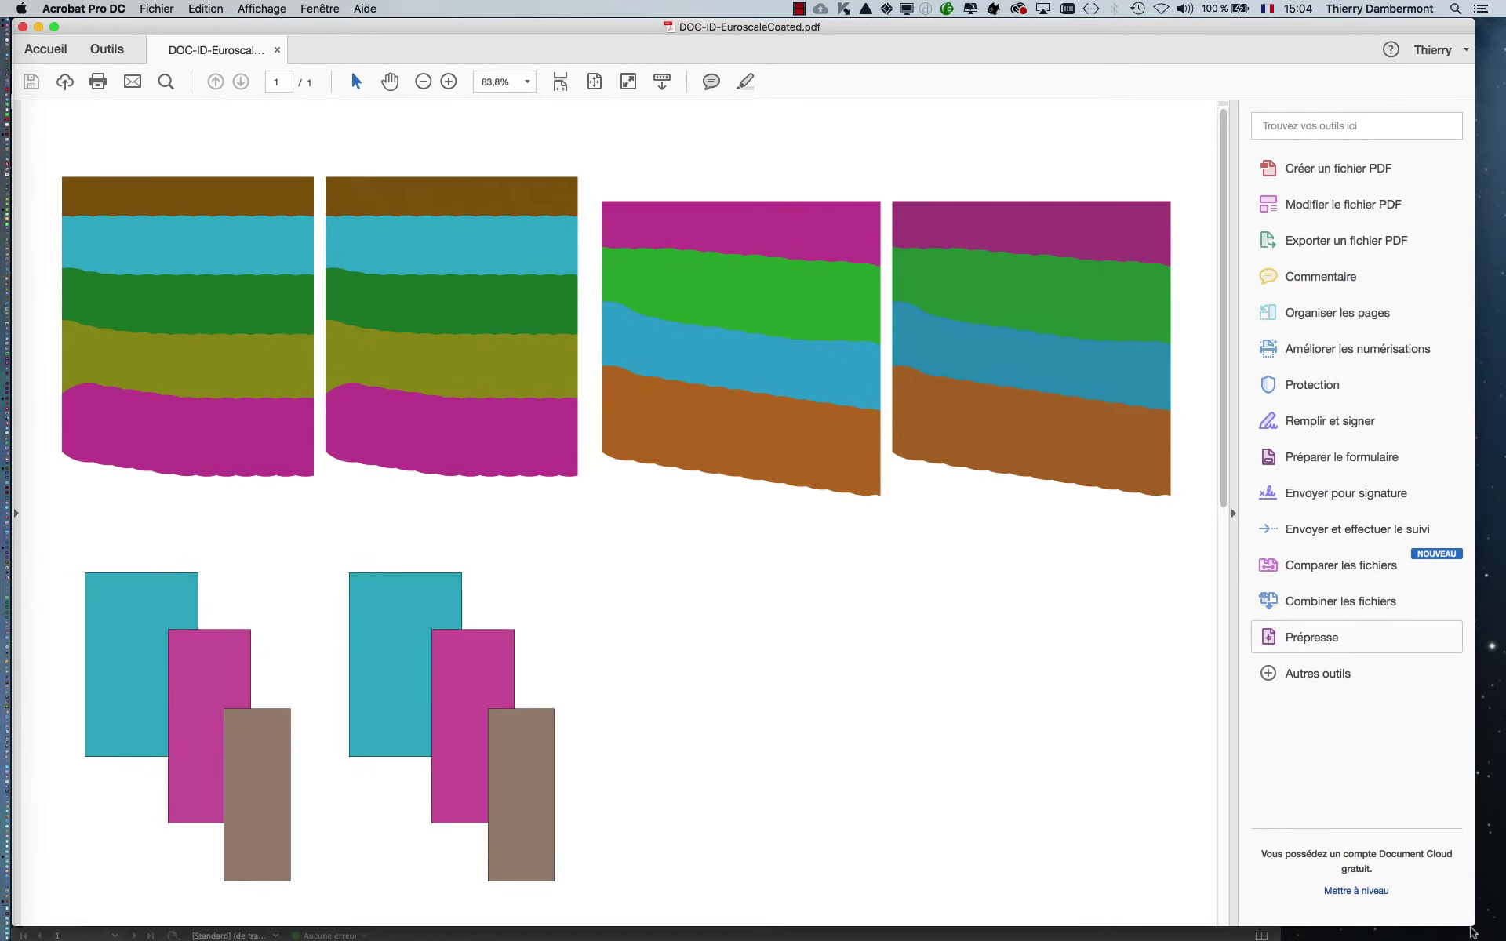
drag(1467, 928, 942, 907)
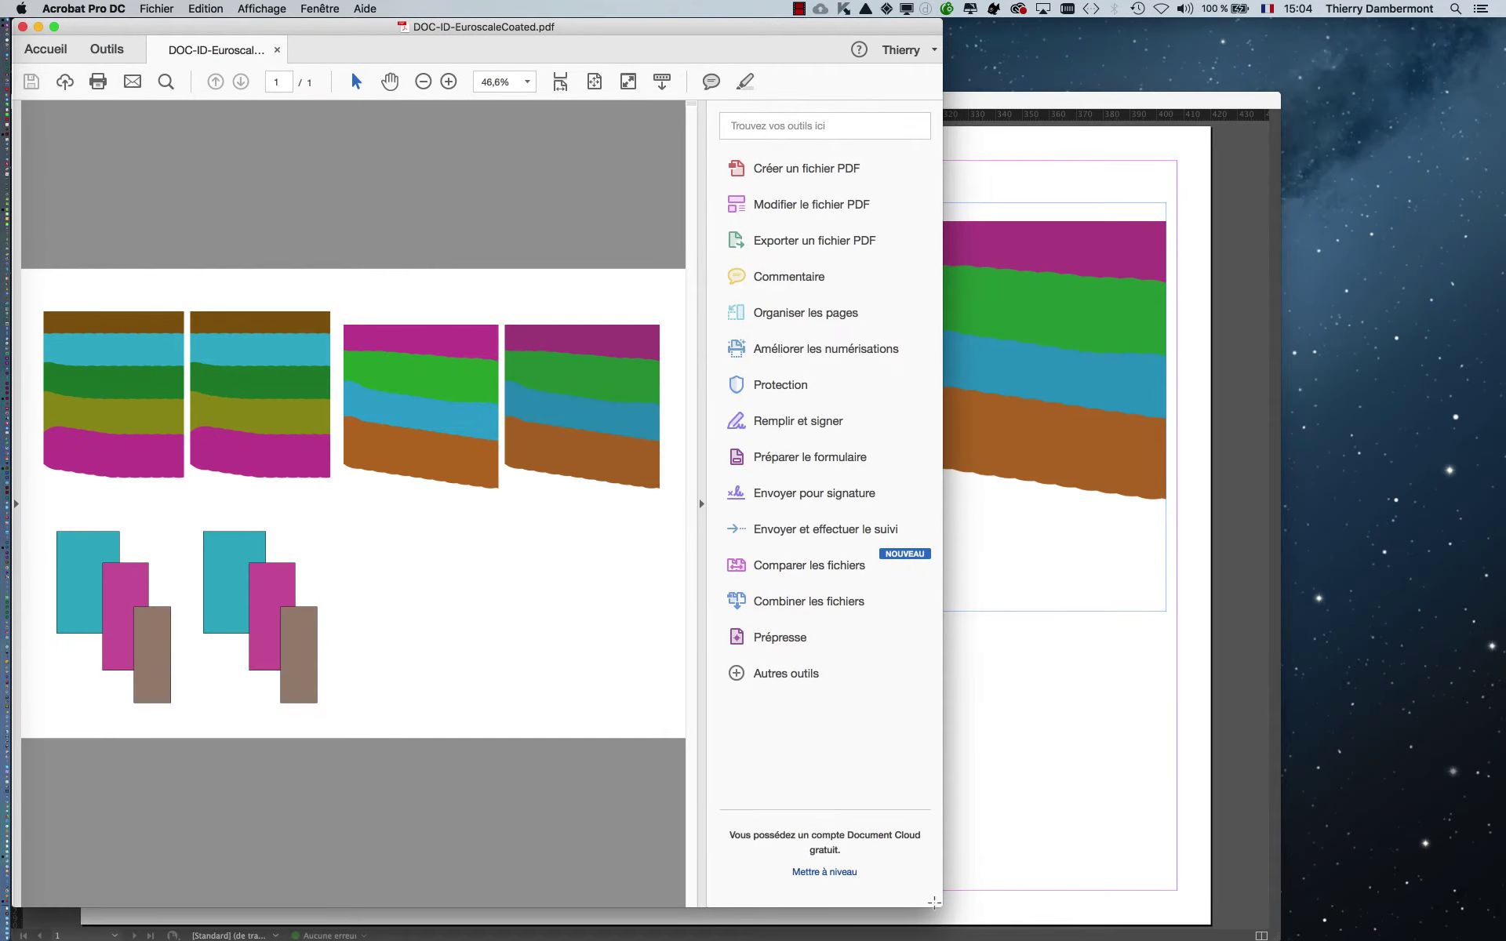
drag(688, 27, 673, 302)
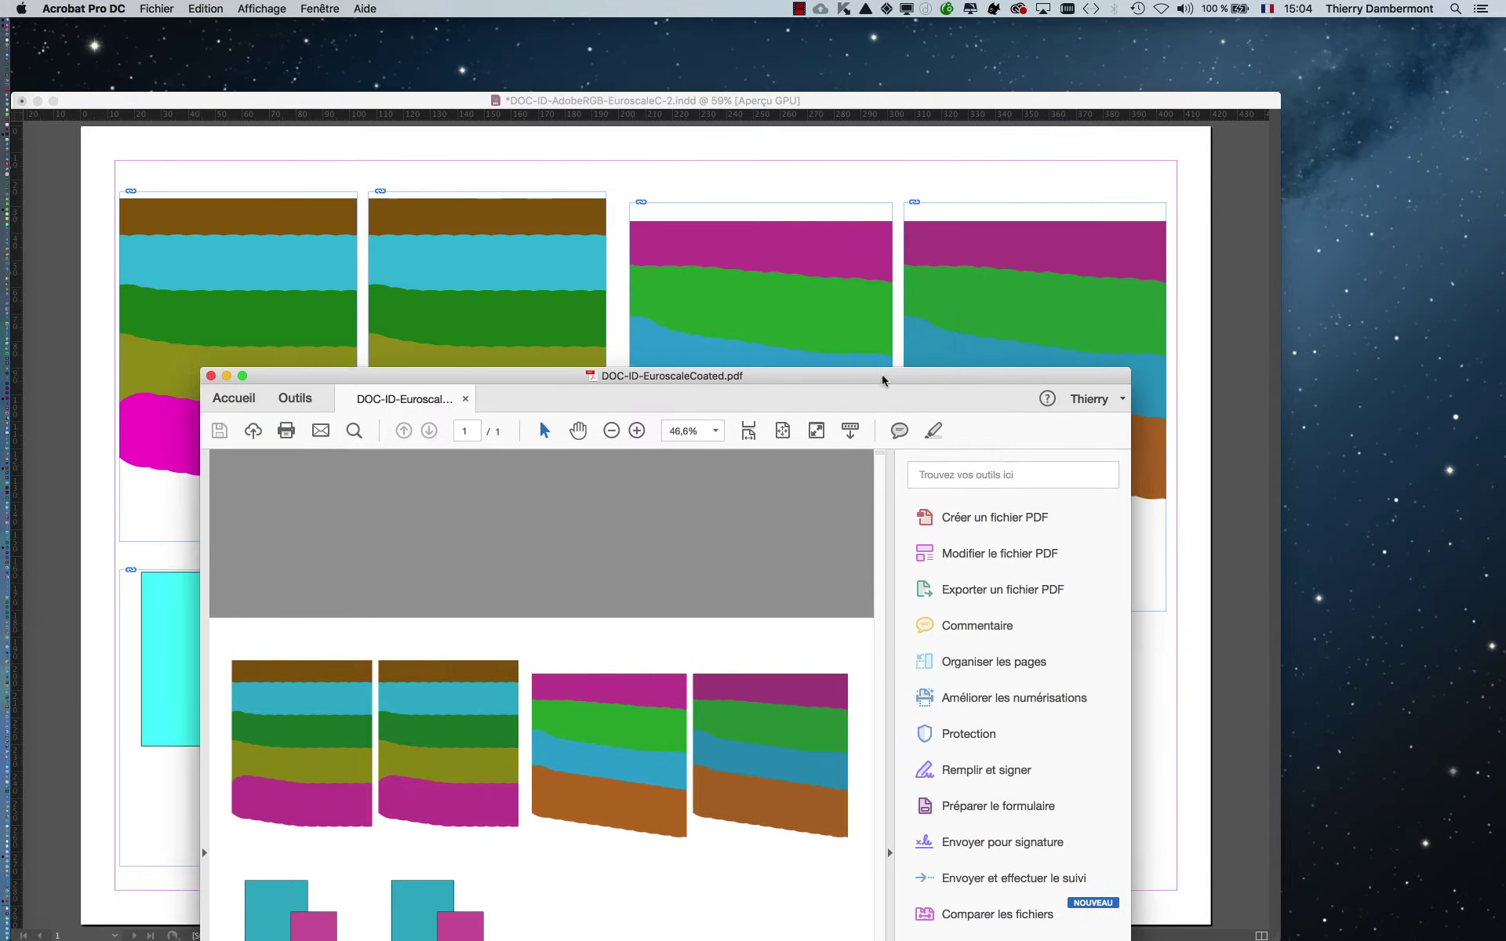
drag(549, 302, 765, 365)
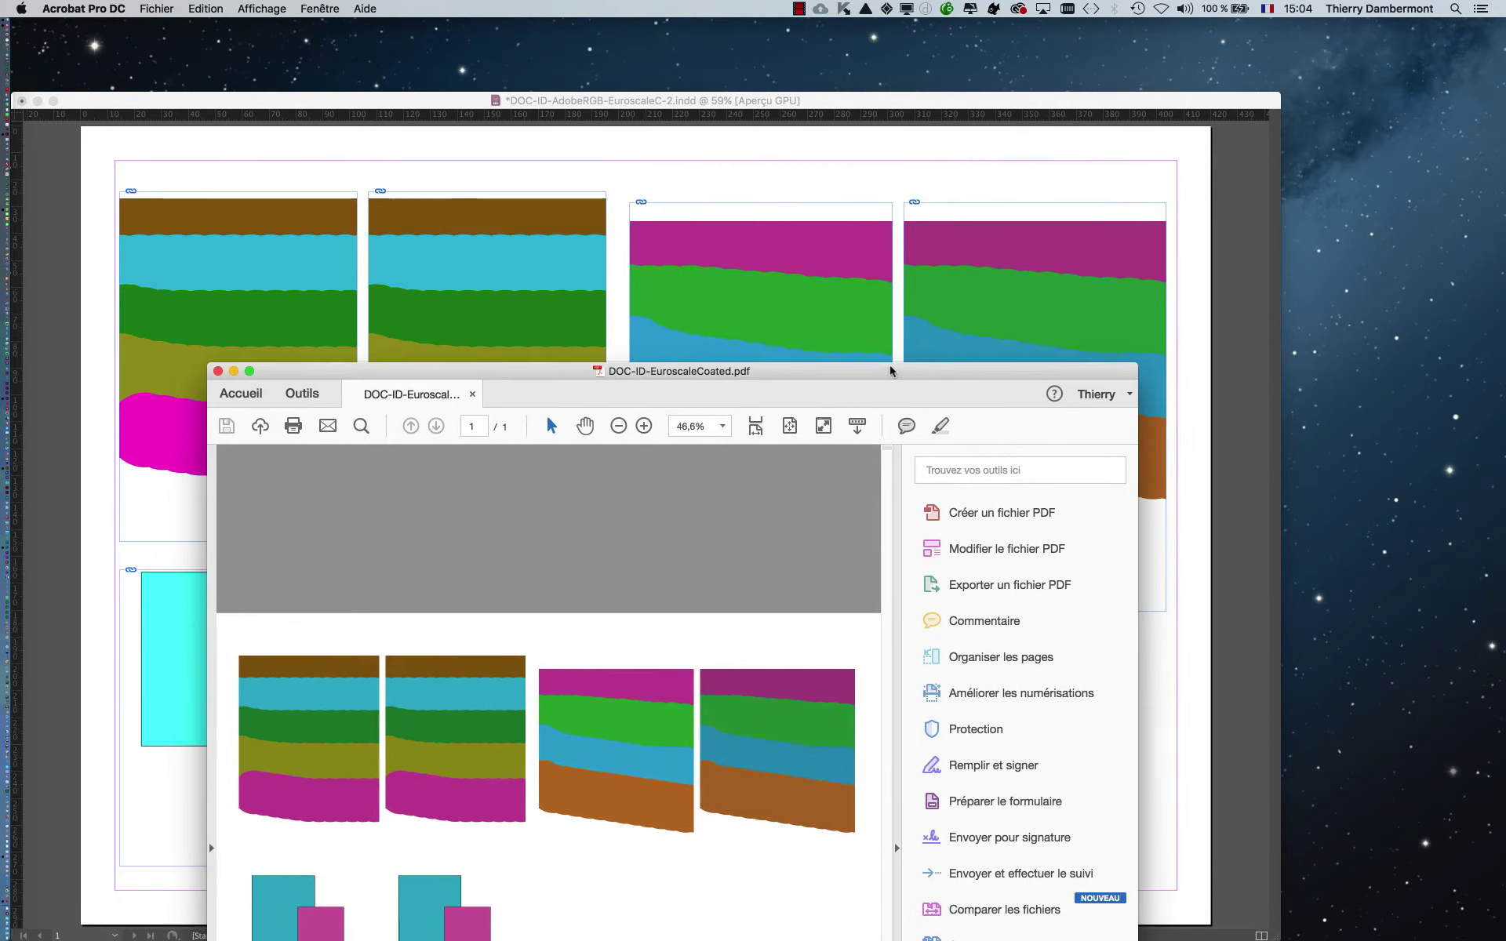